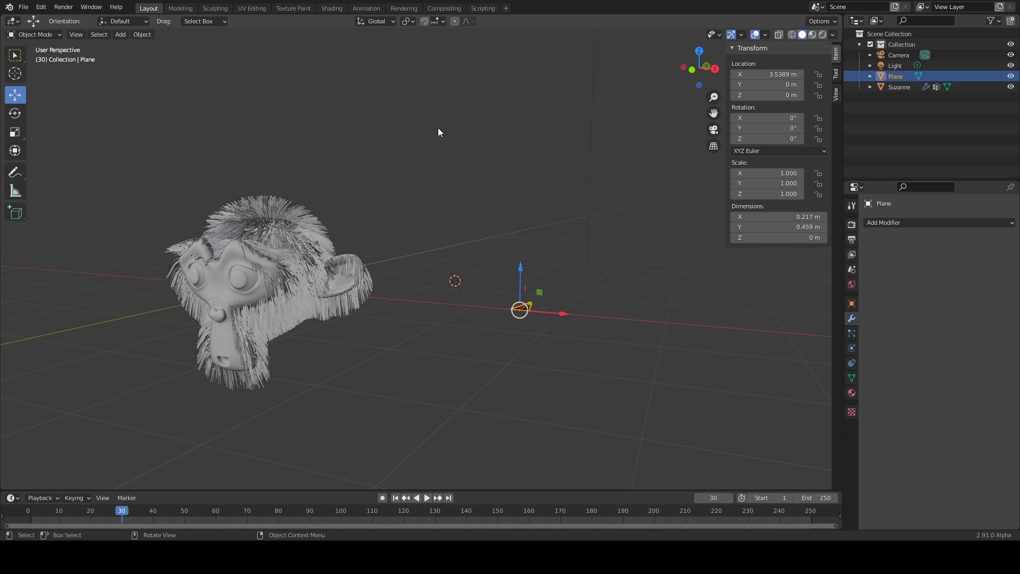
- Orbit and zoom the view to frame the hair-card plane and Suzanne from above
middle_drag(509, 197, 542, 273)
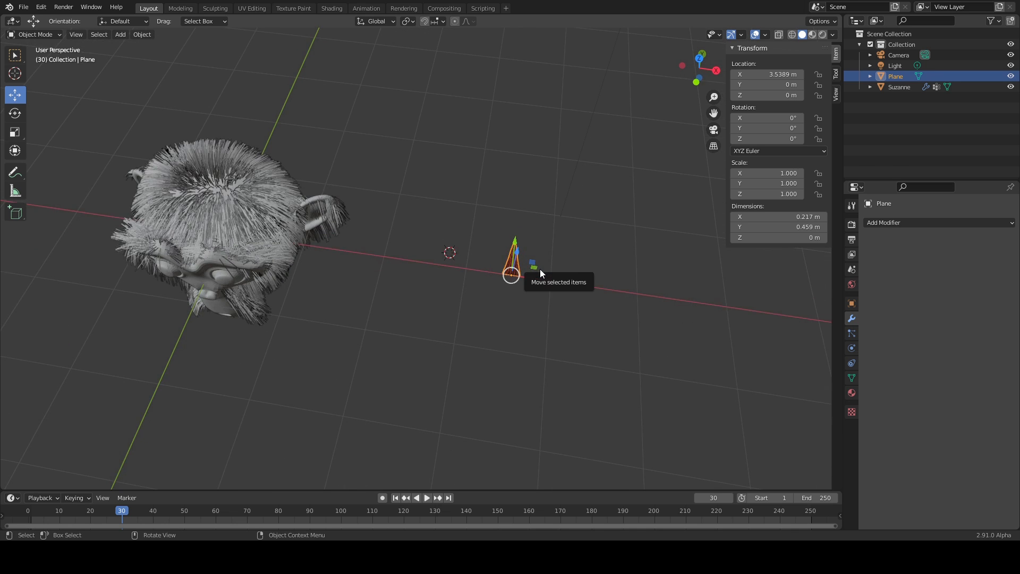
key(KP_Decimal)
scroll(540, 269, up, 2)
scroll(473, 285, down, 2)
scroll(473, 285, down, 3)
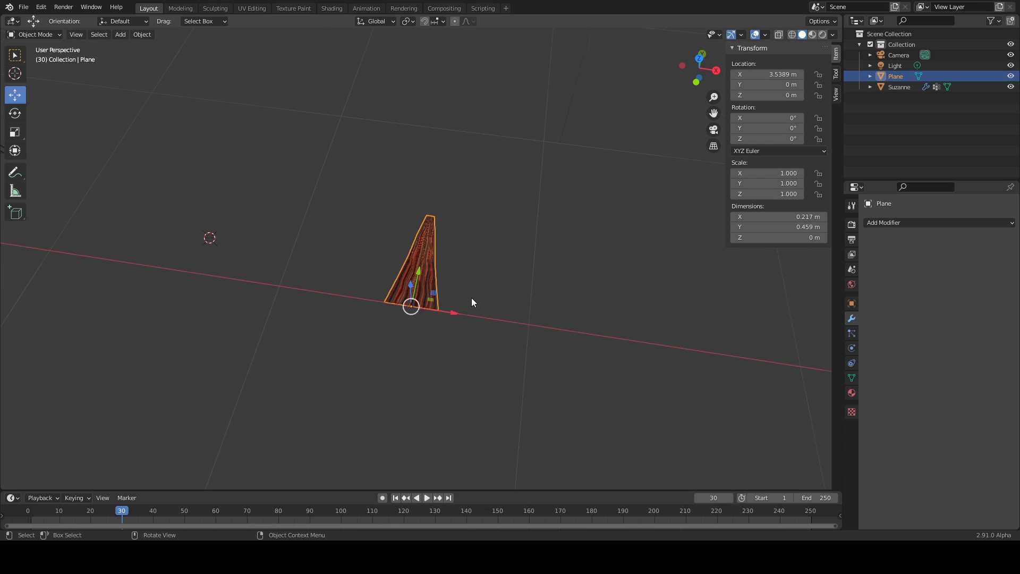
middle_drag(455, 357, 544, 396)
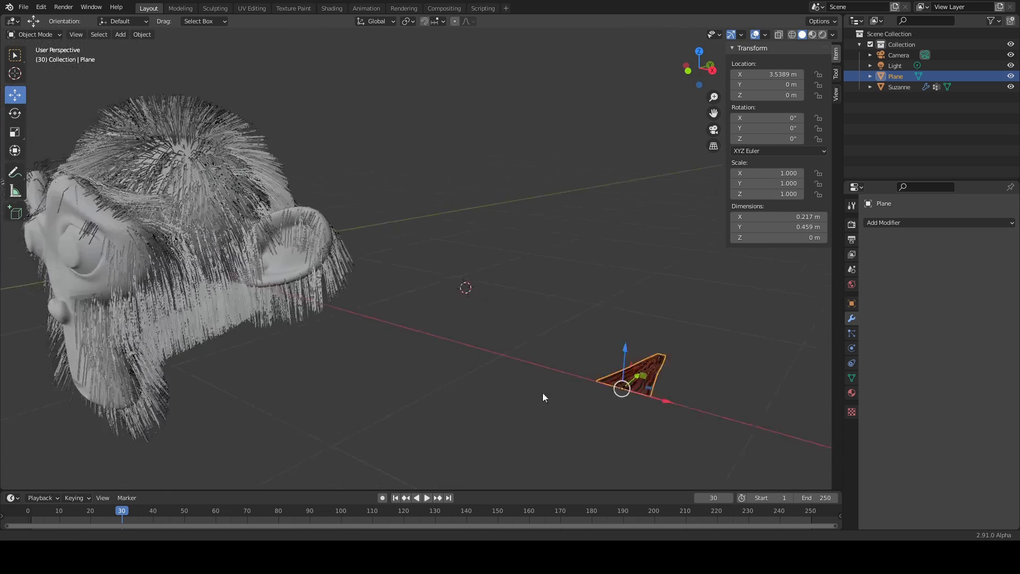
scroll(498, 344, down, 2)
middle_drag(496, 344, 486, 367)
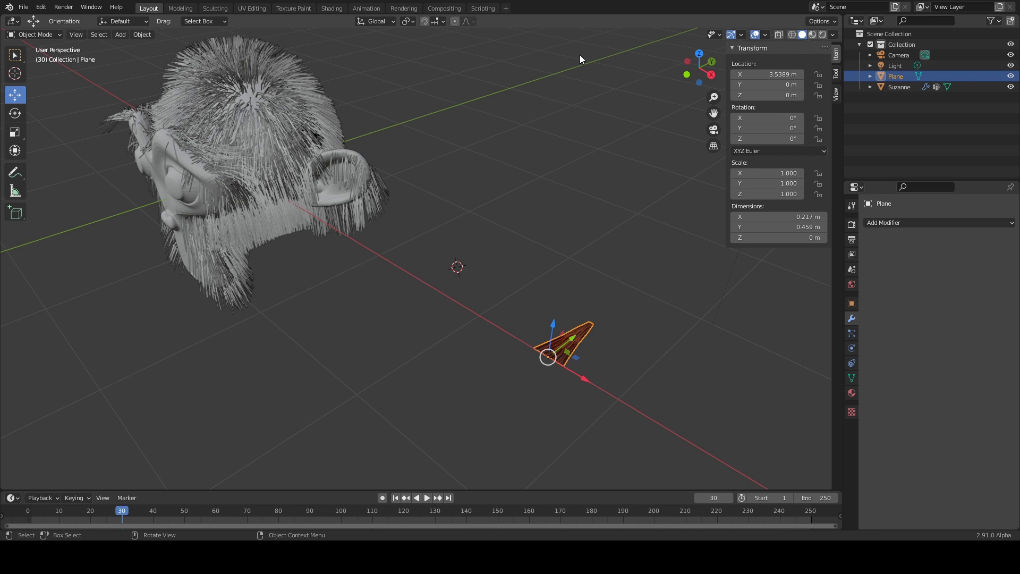
- Orbit around Suzanne and the plane, then reselect the hair-card plane
middle_drag(435, 216, 381, 294)
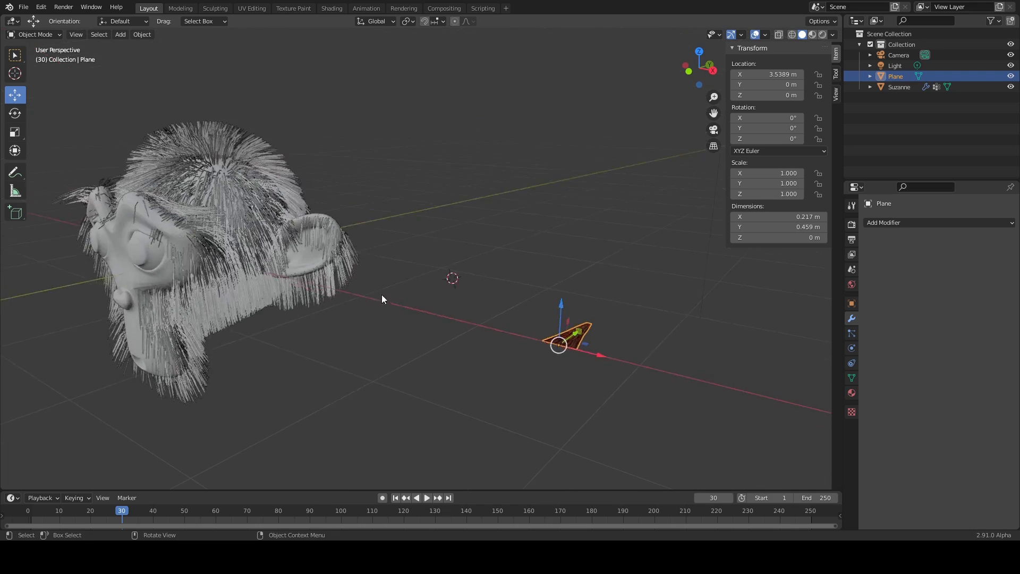
middle_drag(306, 183, 483, 239)
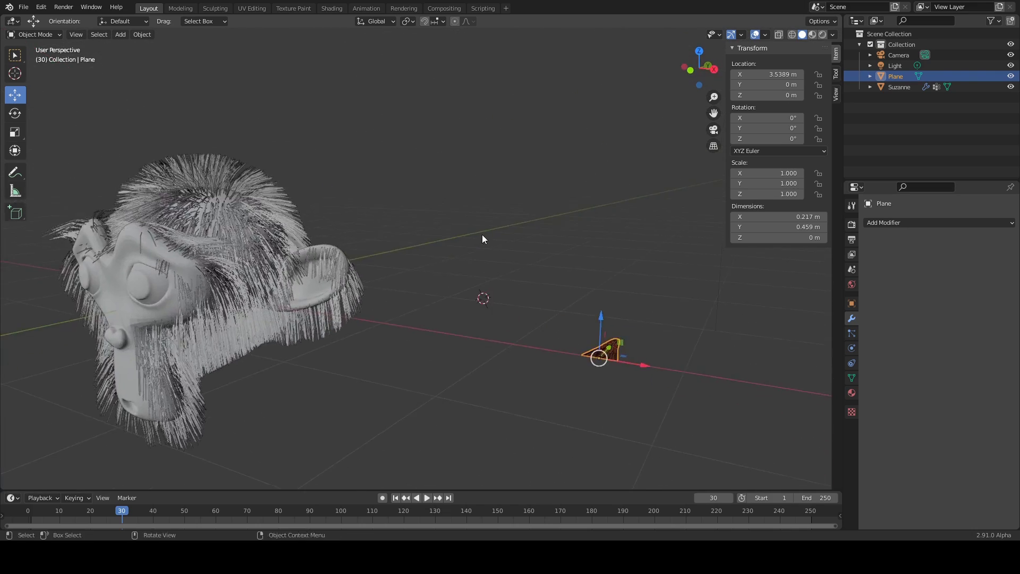
scroll(482, 238, down, 1)
middle_drag(455, 206, 466, 220)
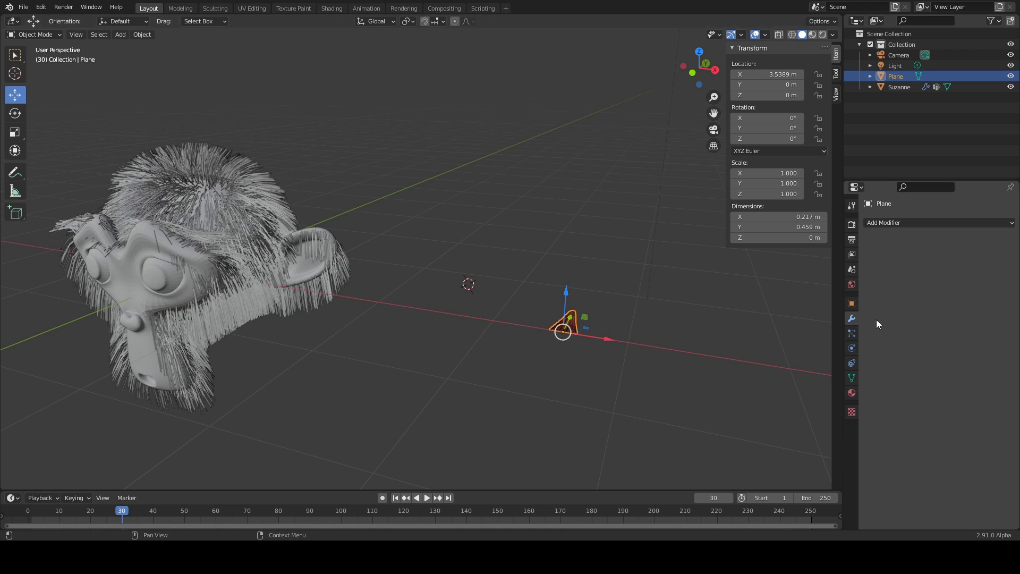
click(519, 281)
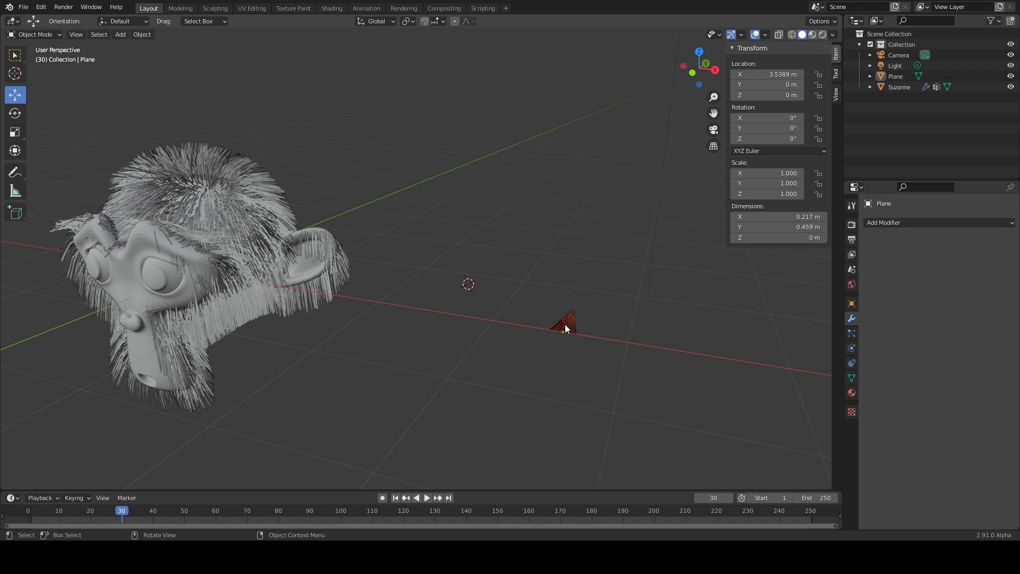
click(565, 328)
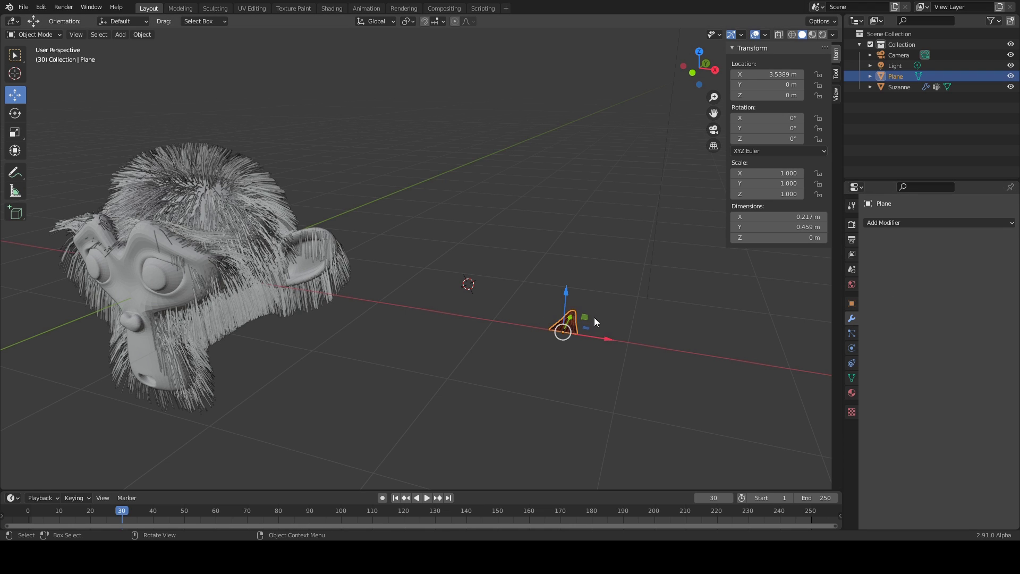
- Add a Particle Instance modifier to the plane with Suzanne as its Object
click(882, 222)
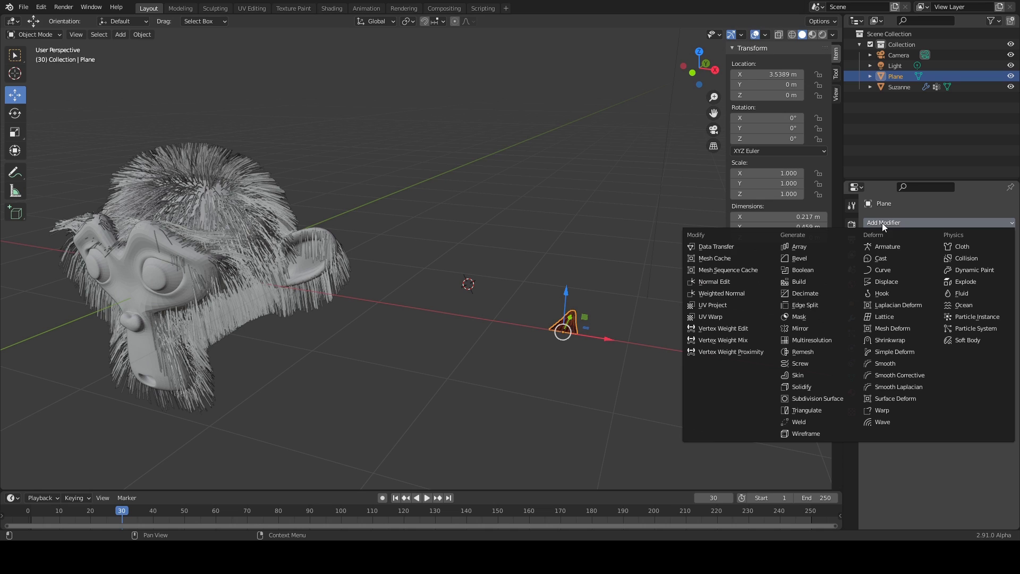
click(968, 318)
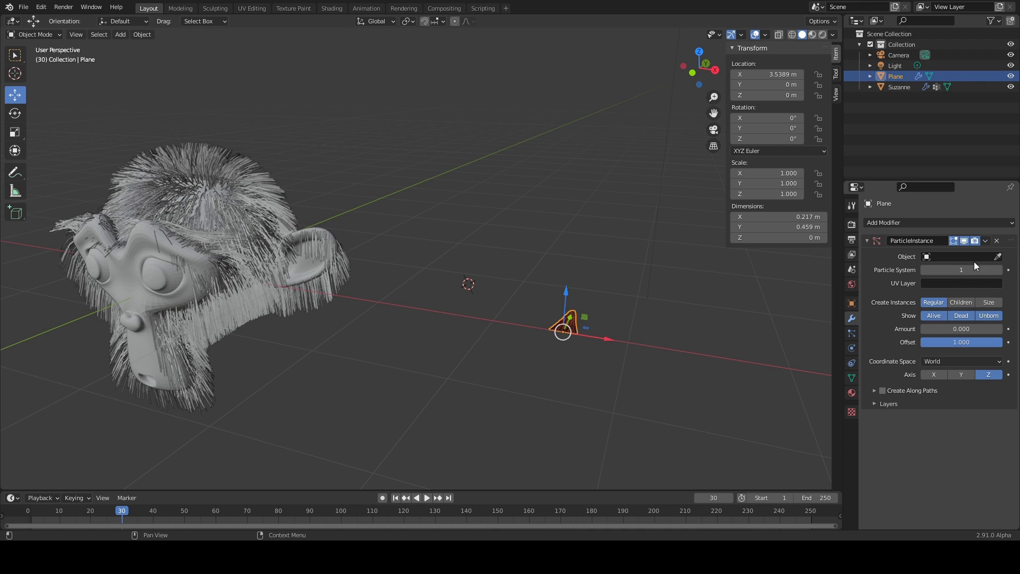
click(998, 257)
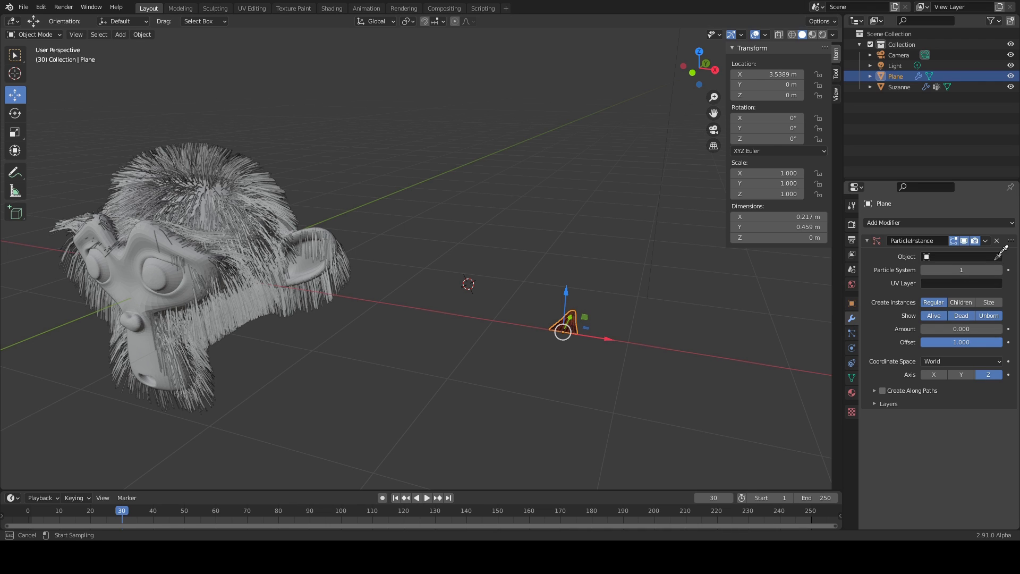
click(215, 196)
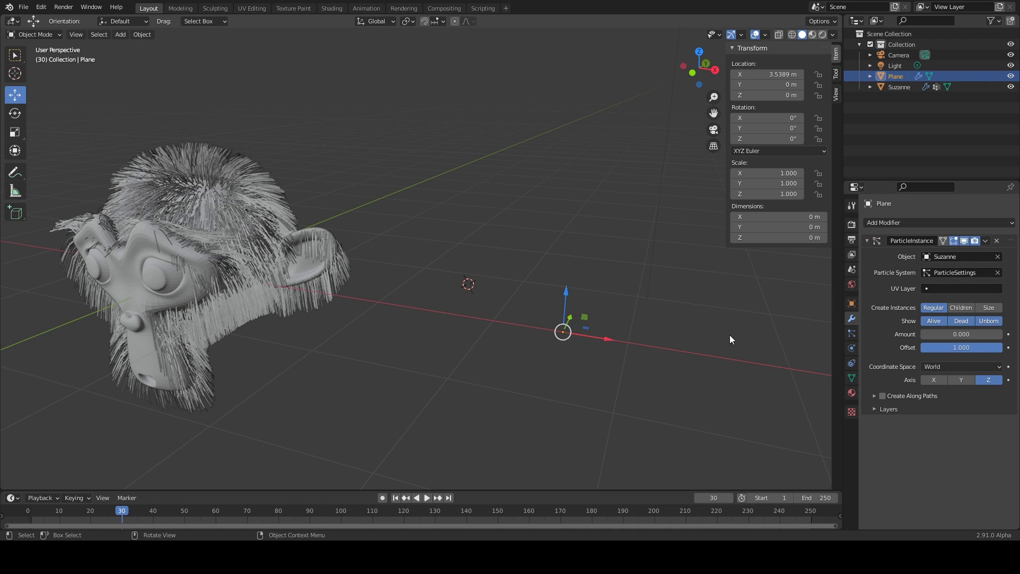
- Set the instance Amount to 0.282 and enable and expand Create Along Paths
drag(927, 336, 944, 336)
middle_drag(585, 298, 634, 295)
middle_drag(553, 277, 266, 278)
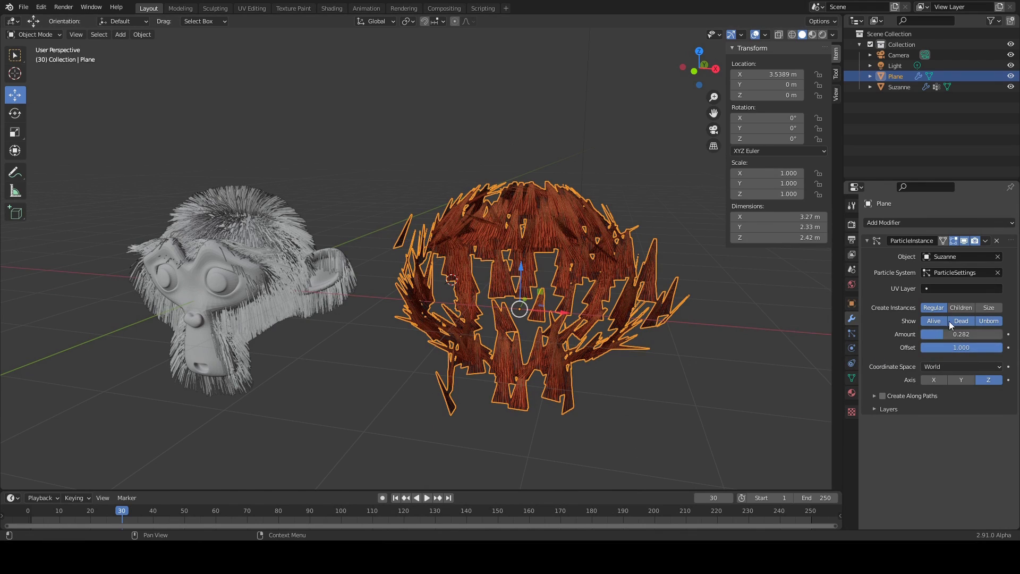
click(884, 396)
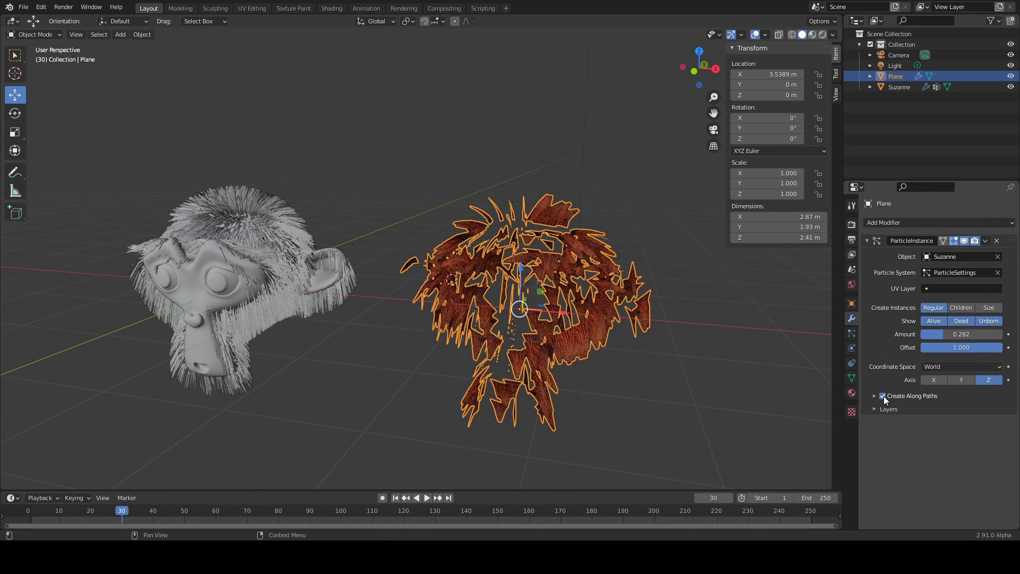
click(874, 395)
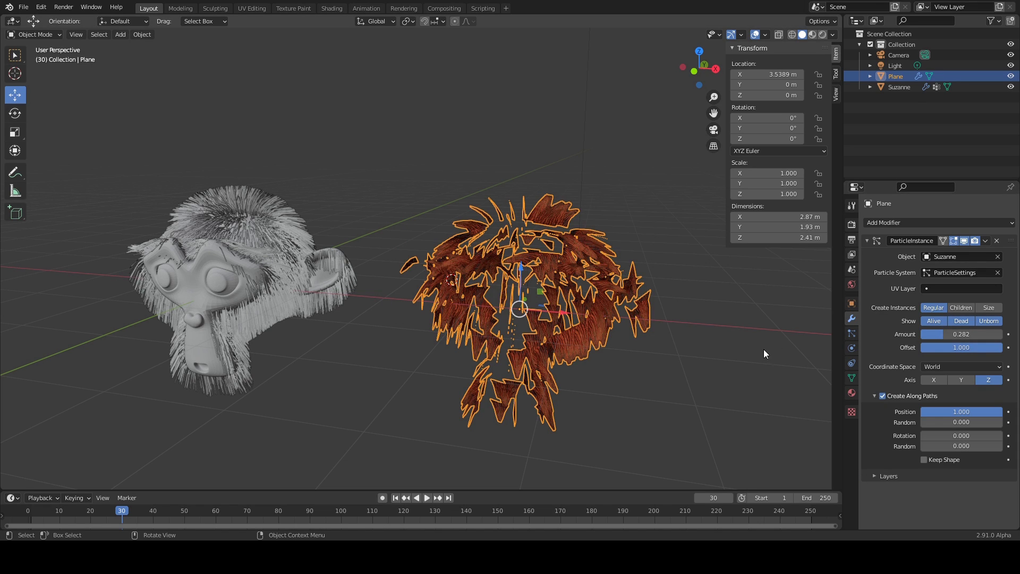
- Enable Children instancing, inspect the fur, and lower the Amount through 0.109 to 0.051
click(958, 309)
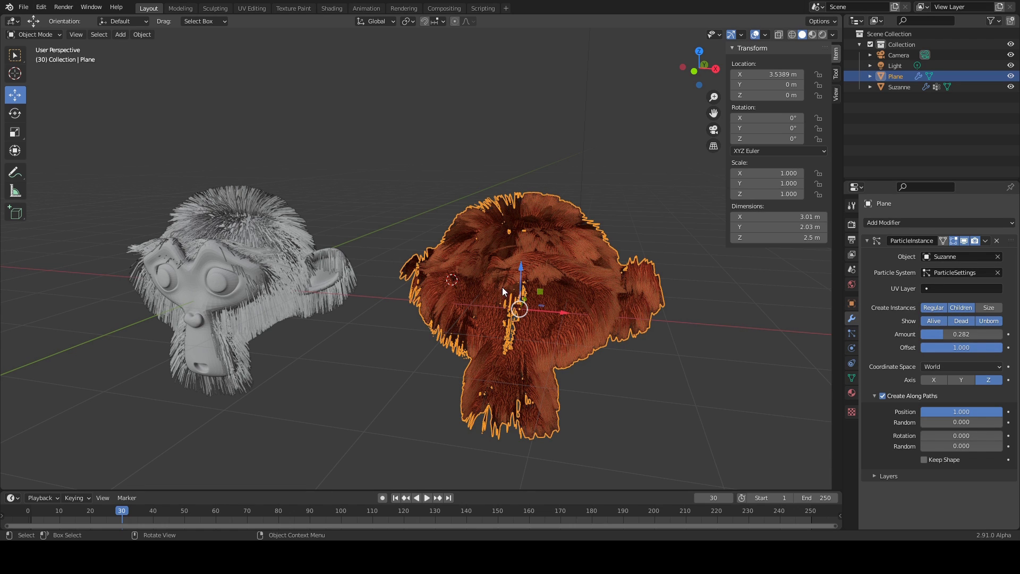
middle_drag(503, 287, 573, 289)
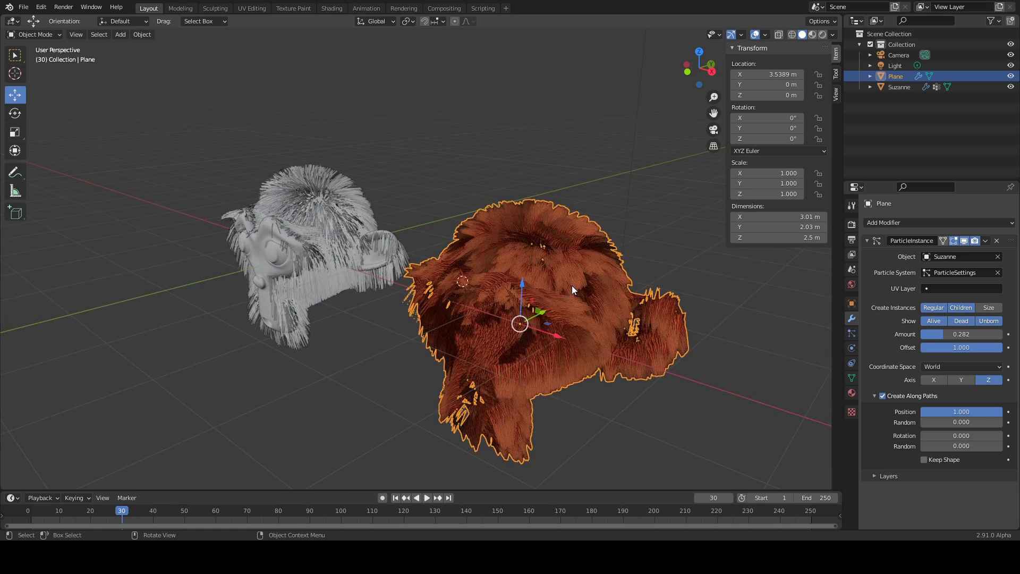
middle_drag(581, 300, 435, 284)
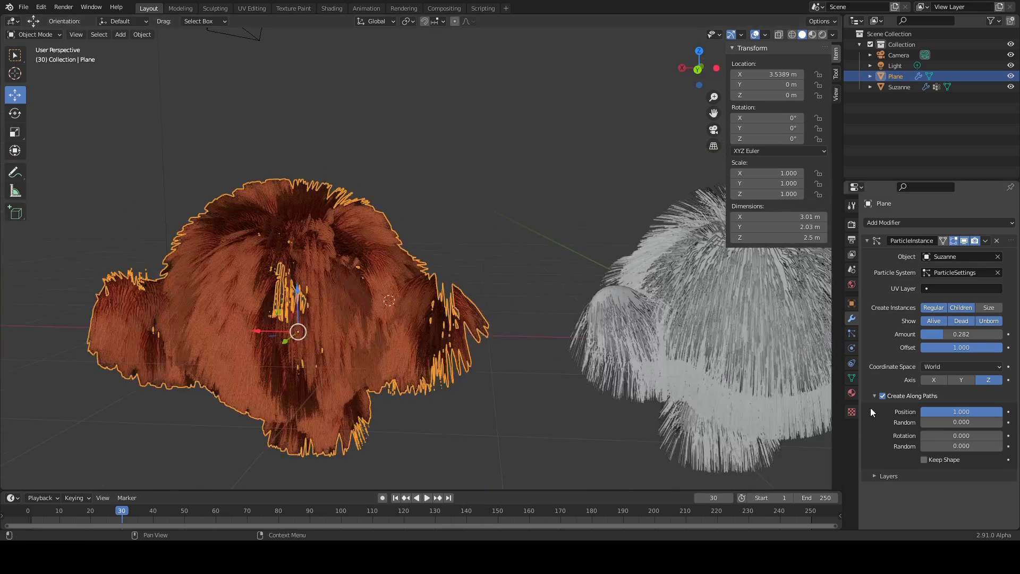
drag(942, 334, 923, 334)
middle_drag(409, 306, 449, 339)
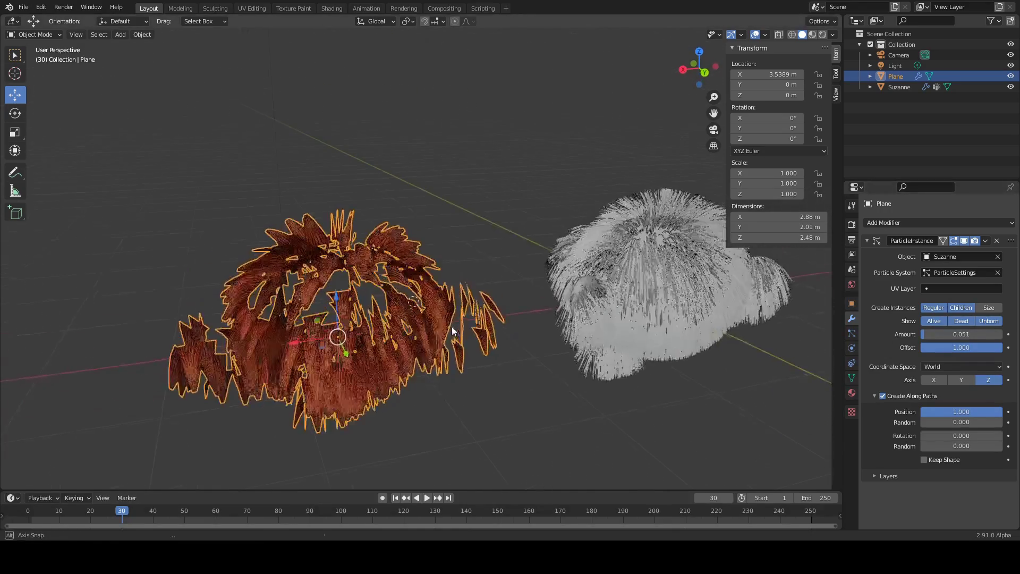
click(479, 240)
middle_drag(454, 422, 520, 364)
scroll(519, 360, up, 2)
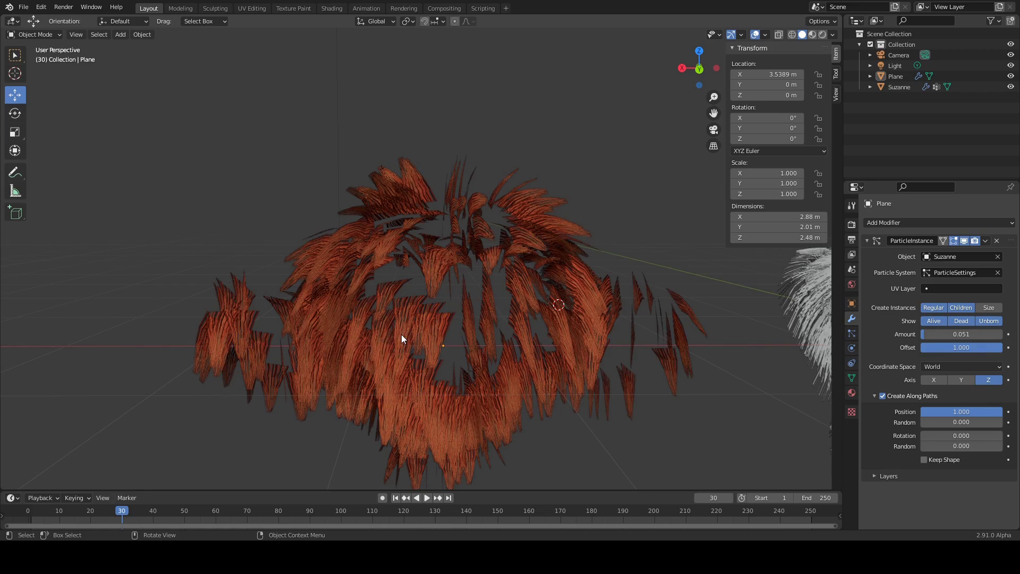
middle_drag(402, 338, 478, 359)
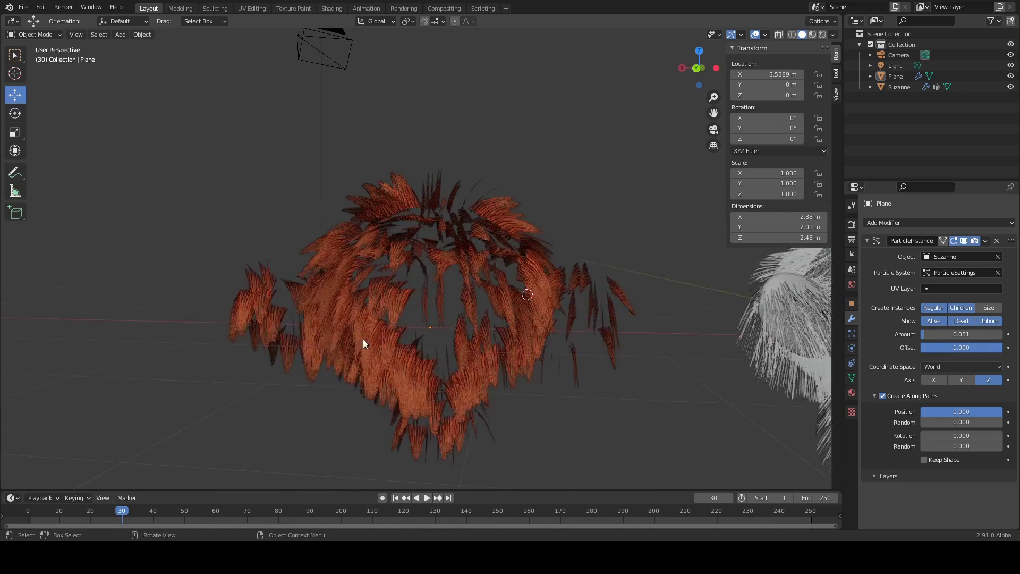
middle_drag(364, 341, 503, 265)
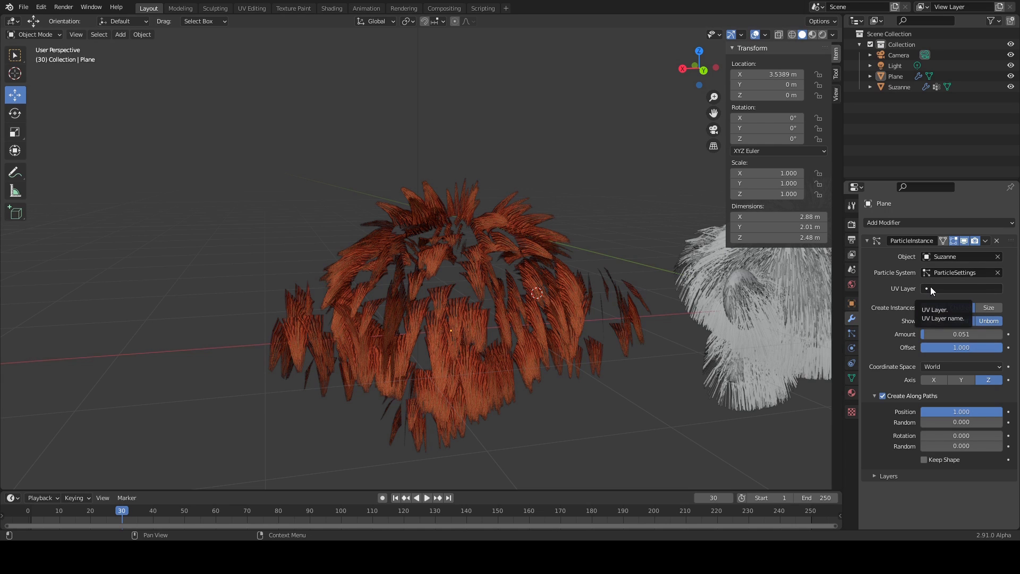
- Select Suzanne, switch UV maps to UVMap-grape and back to UVMap-orange, then select Plane
shift+middle_drag(603, 283, 474, 281)
click(665, 250)
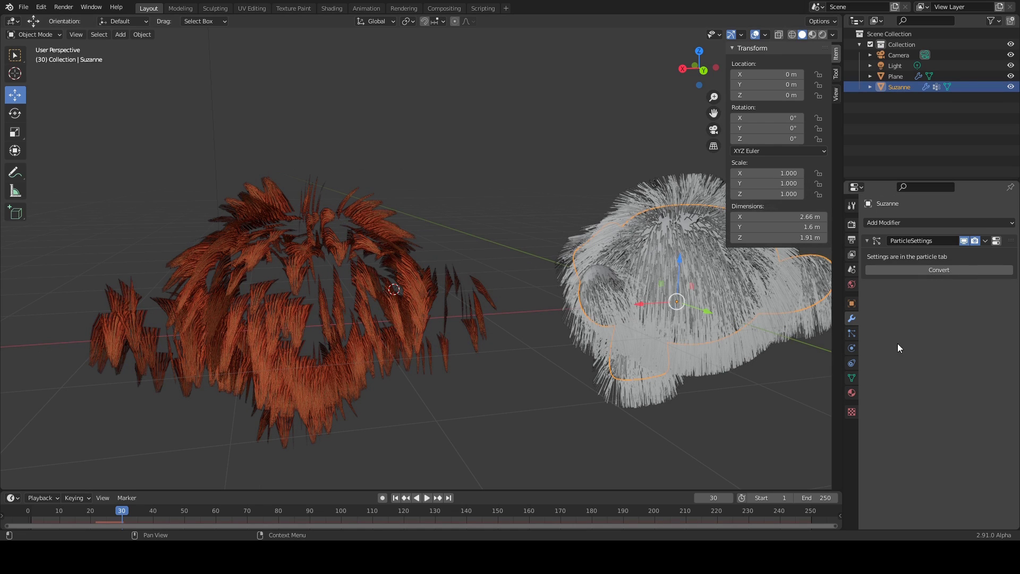
click(852, 376)
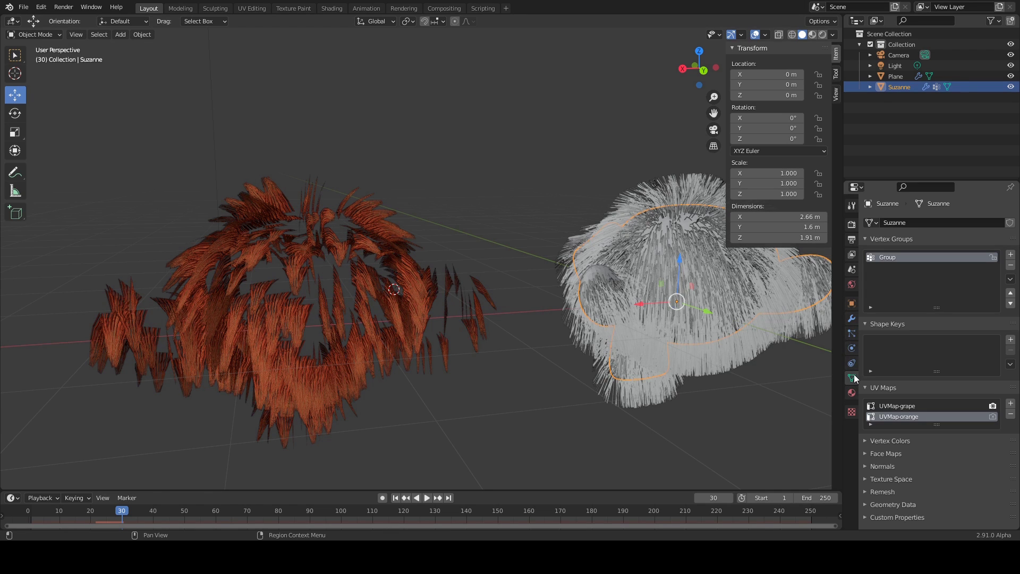
click(916, 406)
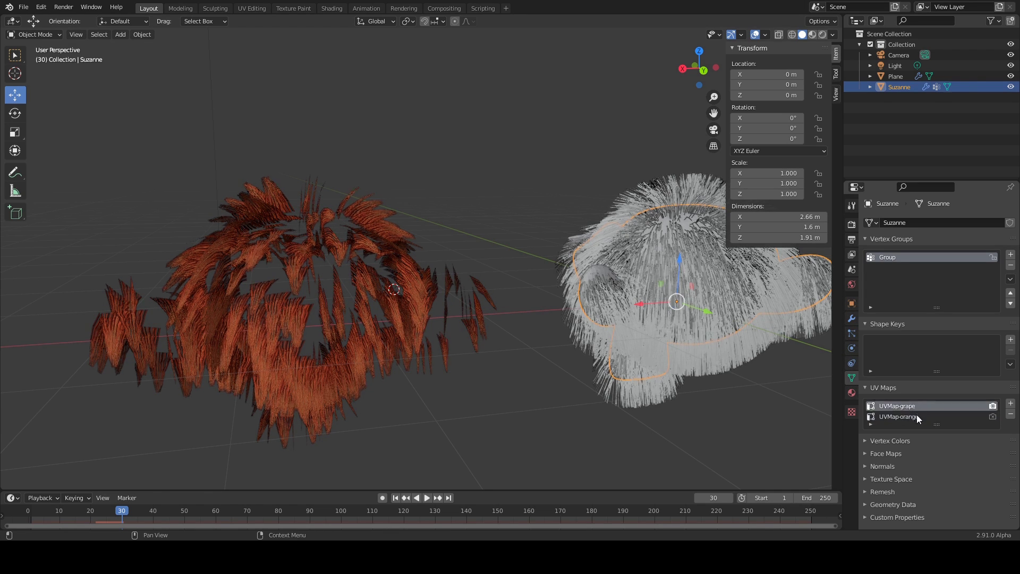
click(916, 416)
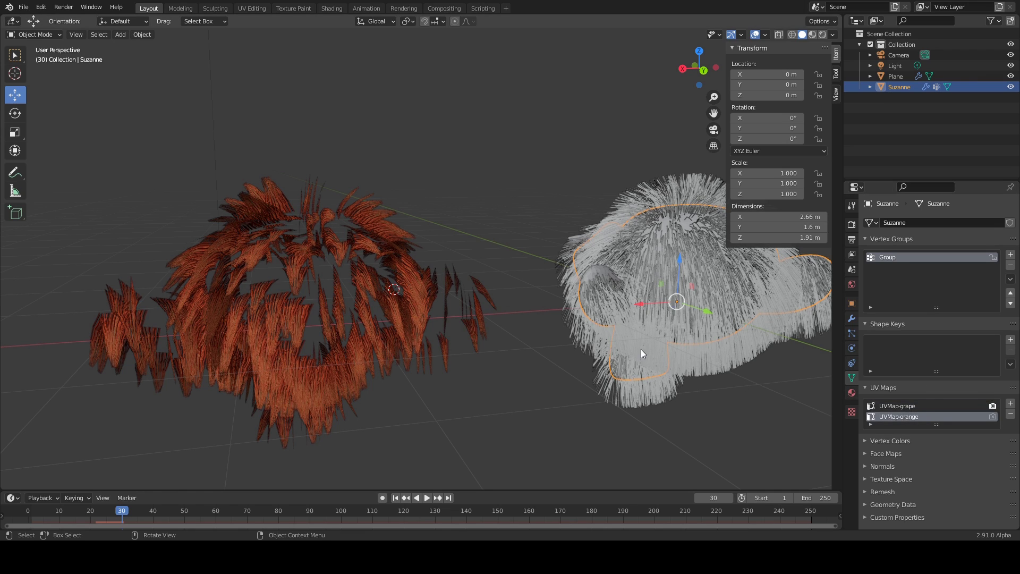
click(292, 323)
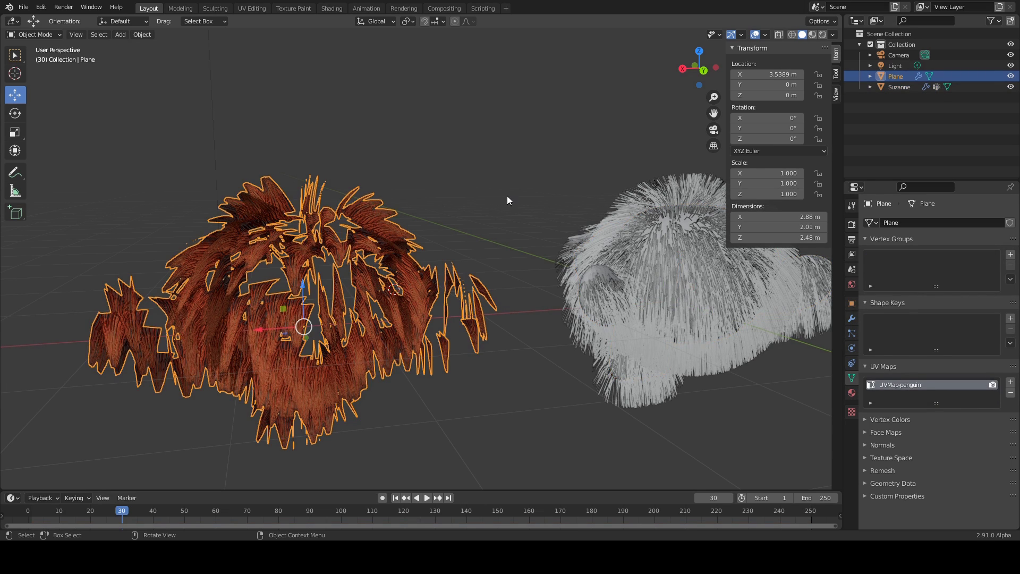
- Set the Plane's ParticleInstance UV Layer to UVMap-grape and orbit to inspect the spiky tufts
click(480, 207)
click(457, 301)
click(851, 318)
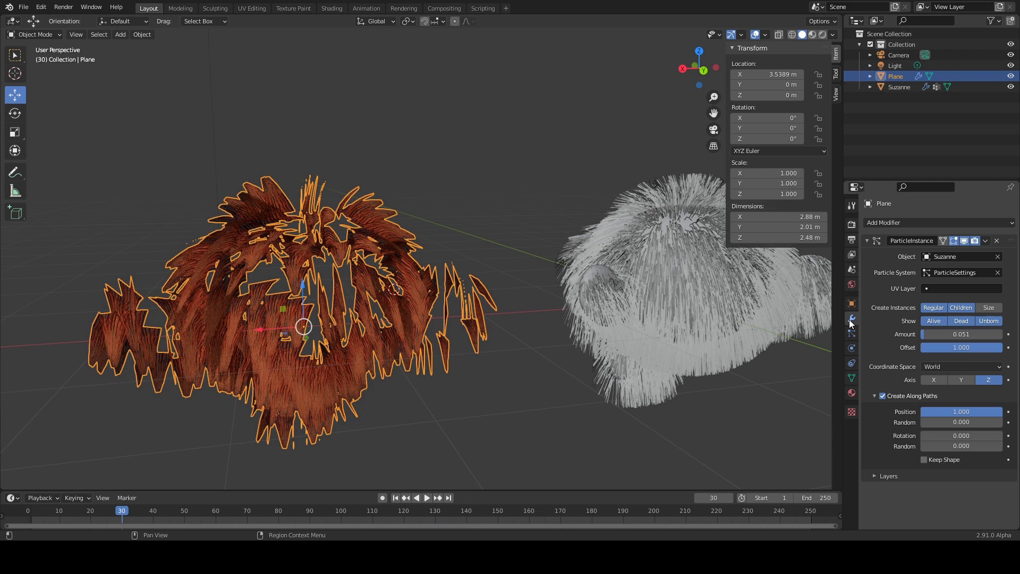
click(965, 288)
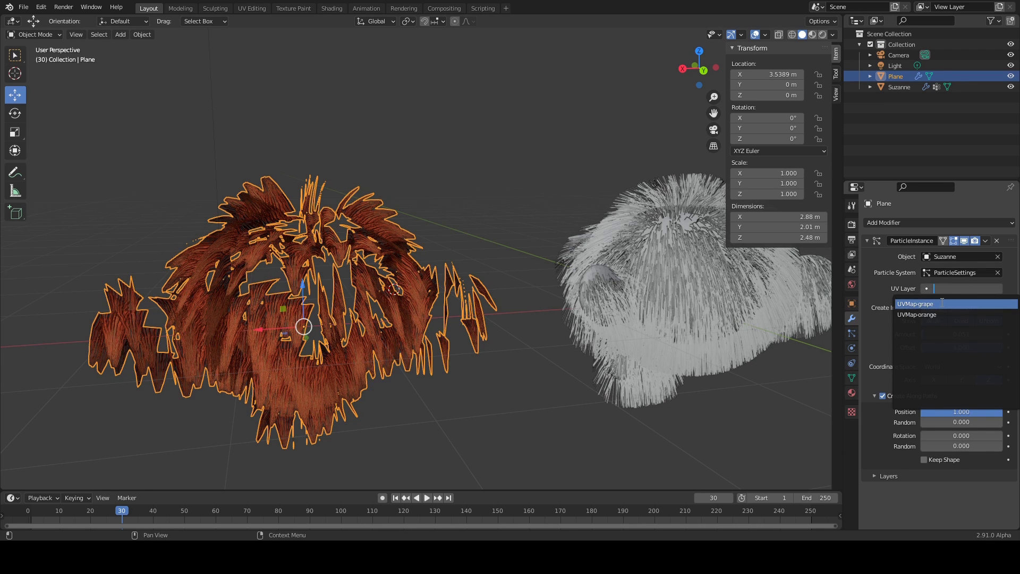
click(942, 303)
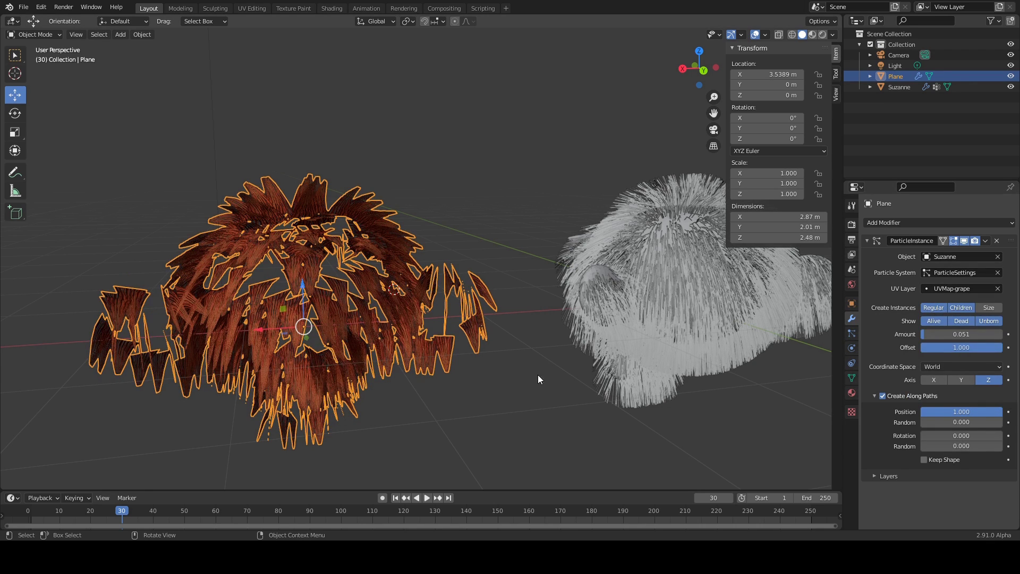
click(459, 401)
middle_drag(458, 400, 422, 399)
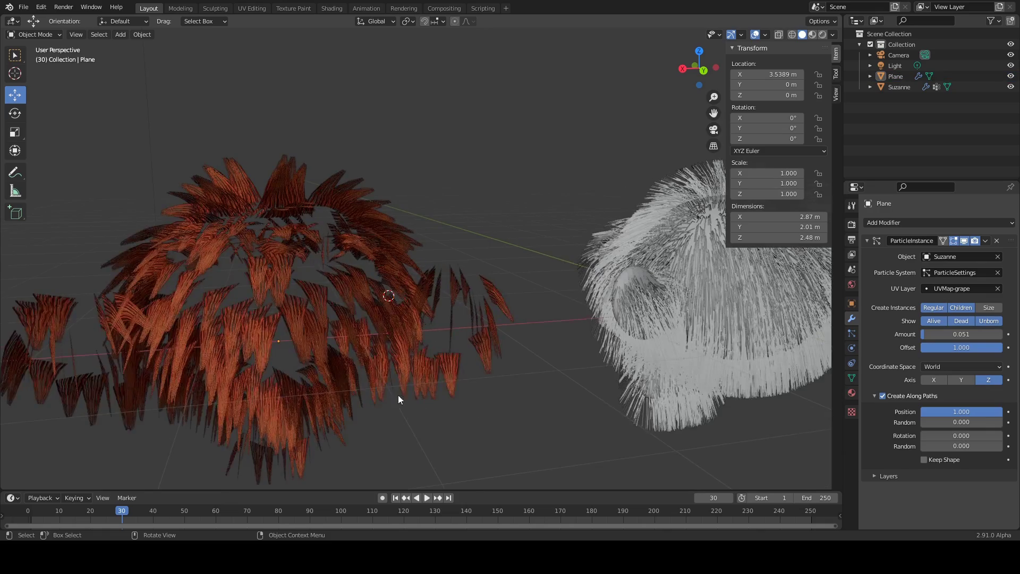
middle_drag(196, 329, 189, 272)
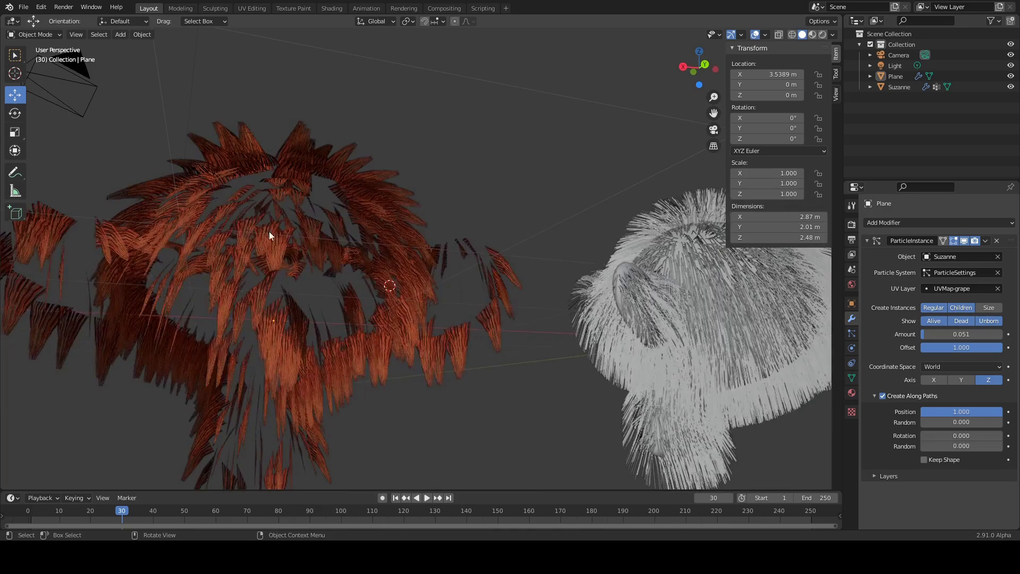
middle_drag(413, 254, 324, 306)
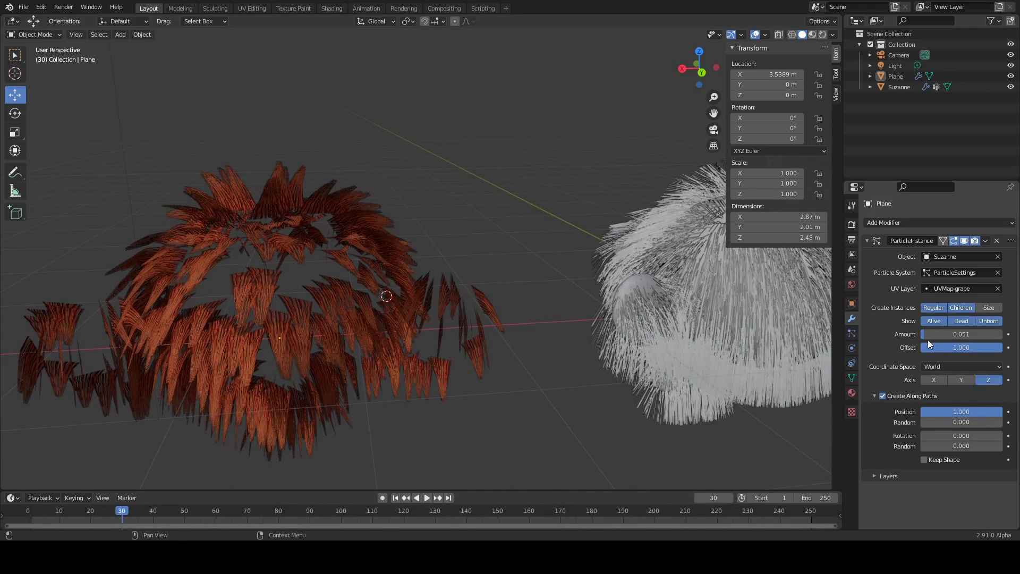
- Raise the ParticleInstance Amount from 0.051 to 0.359 and orbit to view both monkeys
drag(927, 333, 951, 333)
middle_drag(449, 419, 365, 320)
scroll(370, 319, up, 1)
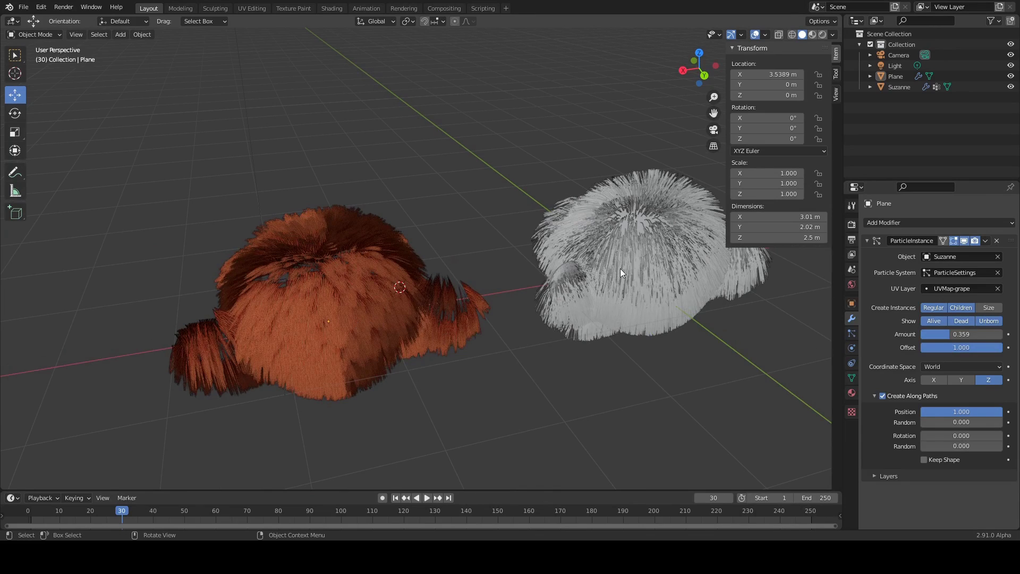
- Select Suzanne and split the 3D view into two side-by-side viewports
click(652, 234)
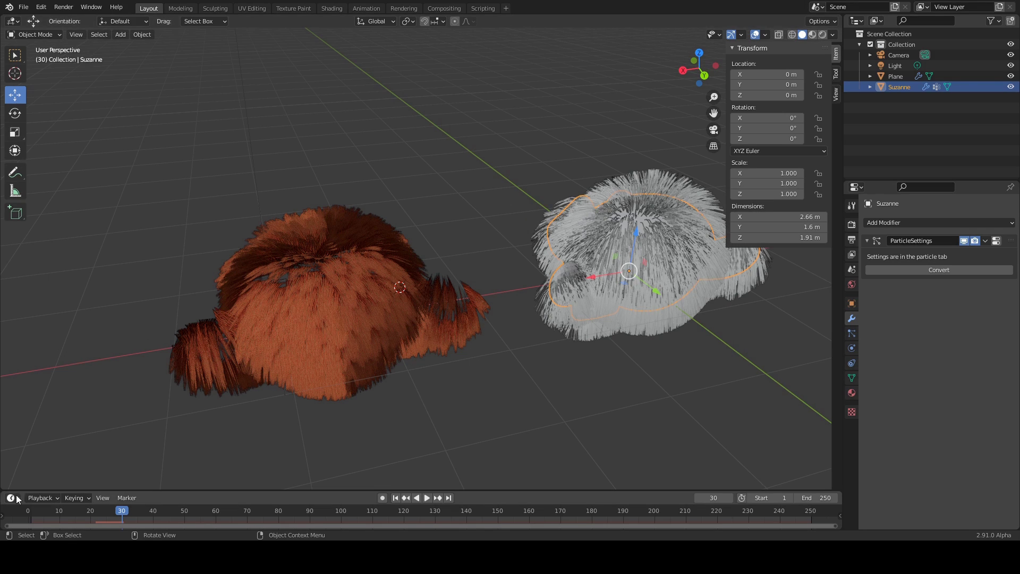
drag(3, 488, 306, 467)
- Hide the left viewport's sidebar and toolbar, enter Edit Mode, and make it a UV Editor
key(n)
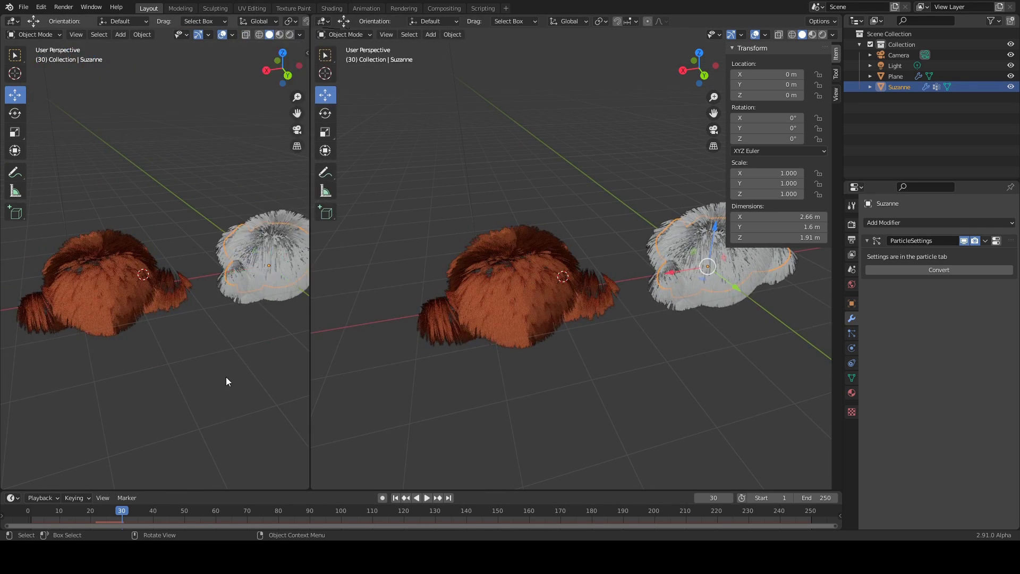
key(t)
key(Tab)
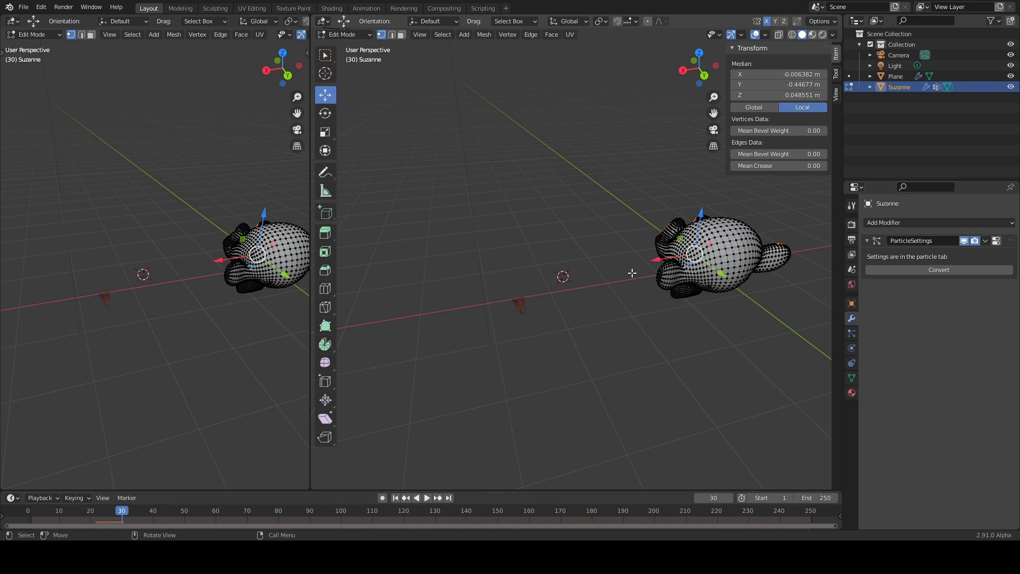
click(13, 22)
click(30, 85)
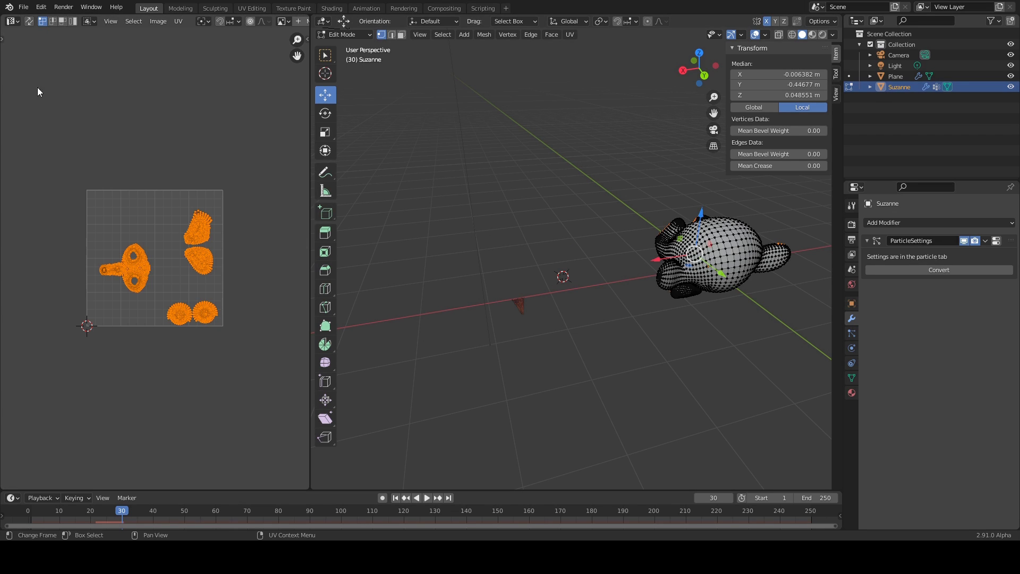
- Select all of Suzanne's mesh and make UVMap-grape the active UV map
scroll(707, 240, up, 1)
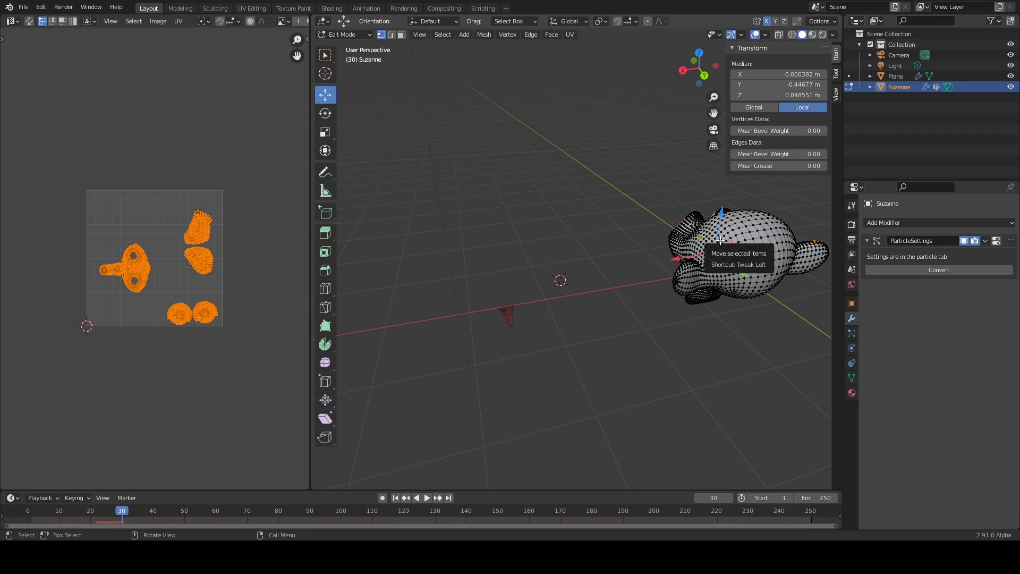
key(a)
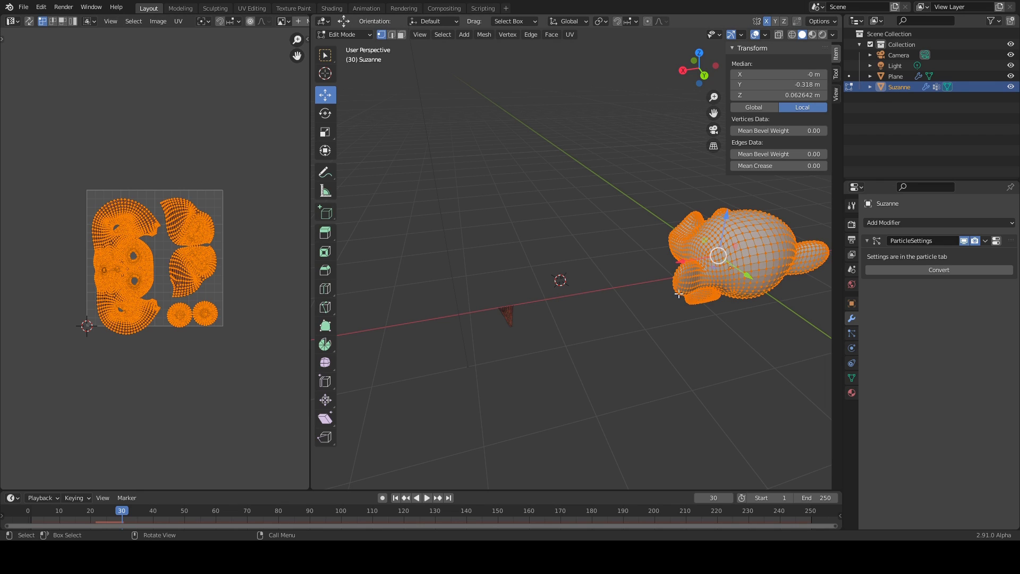
click(852, 378)
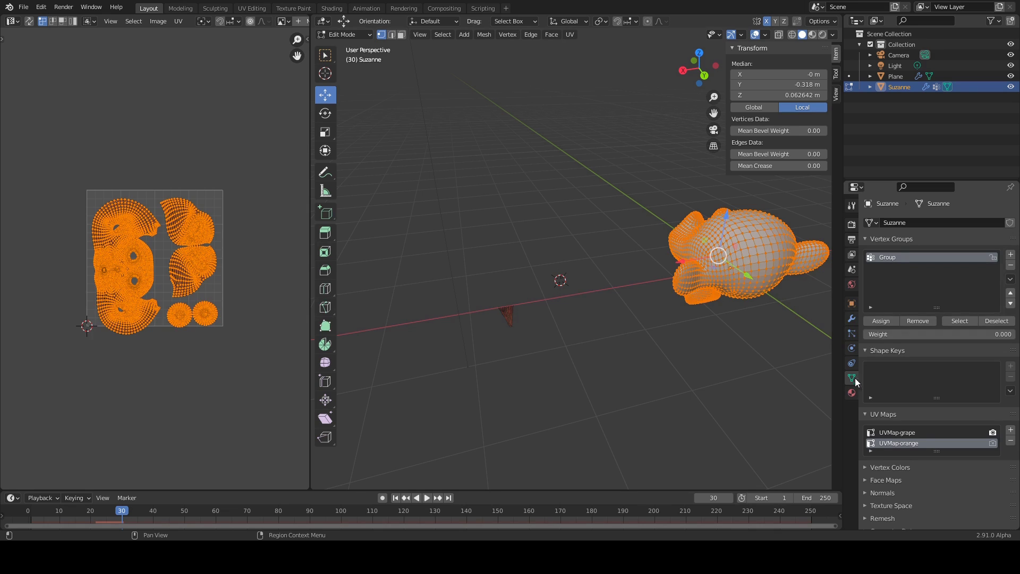
click(923, 432)
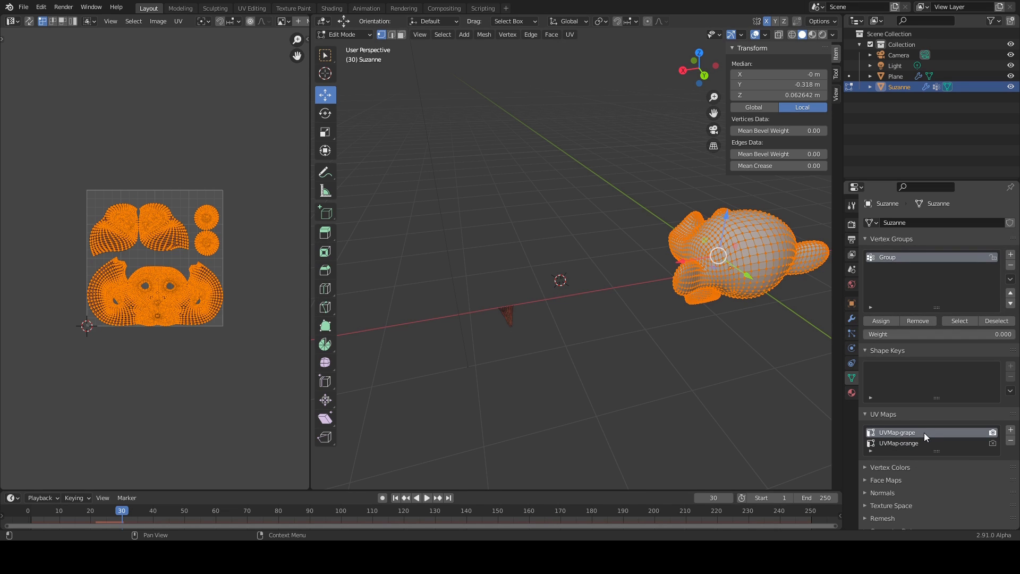
scroll(148, 301, up, 3)
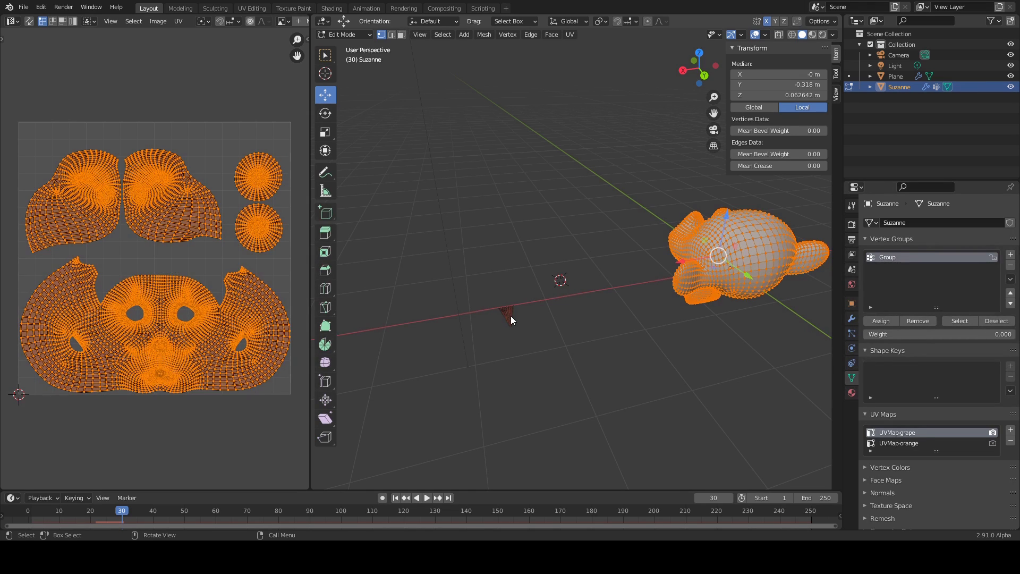
- In Object Mode, select Plane and turn off the ParticleInstance modifier's viewport display
key(Tab)
click(510, 318)
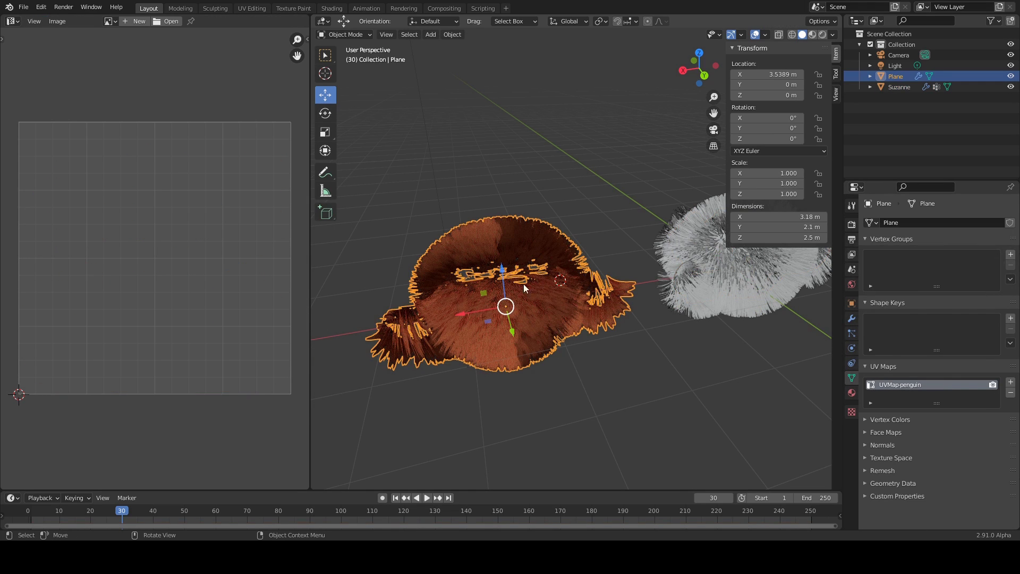
click(851, 318)
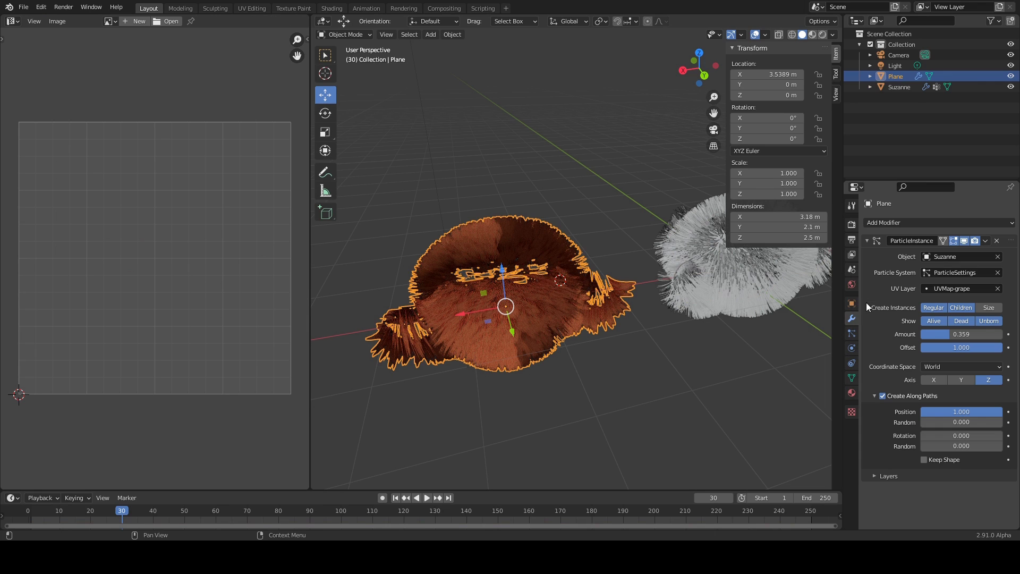
click(964, 240)
- Orbit to the lone hair card and show its 'hair' texture in the image editor
middle_drag(581, 317, 528, 310)
scroll(528, 310, up, 3)
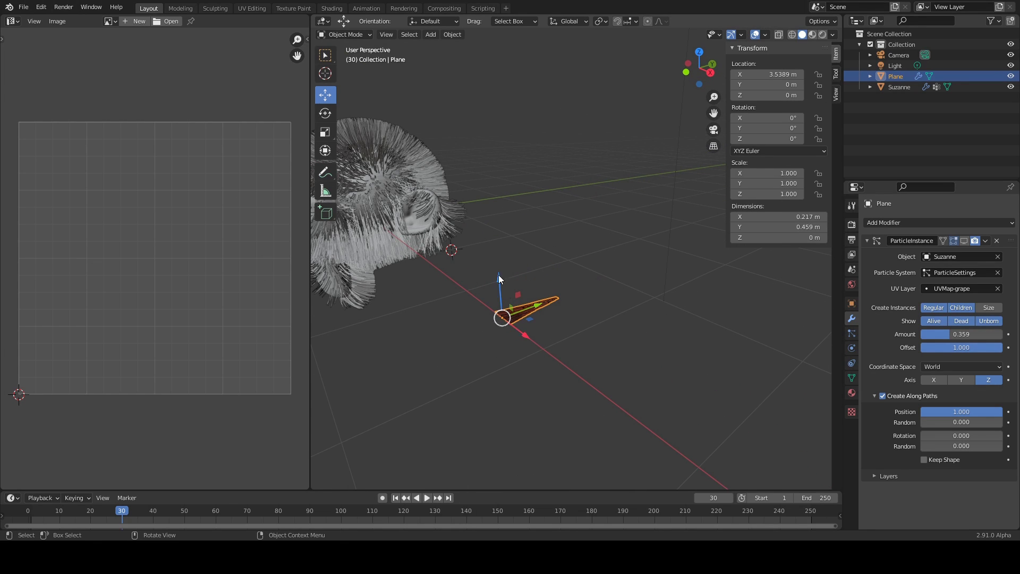
middle_drag(505, 296, 531, 300)
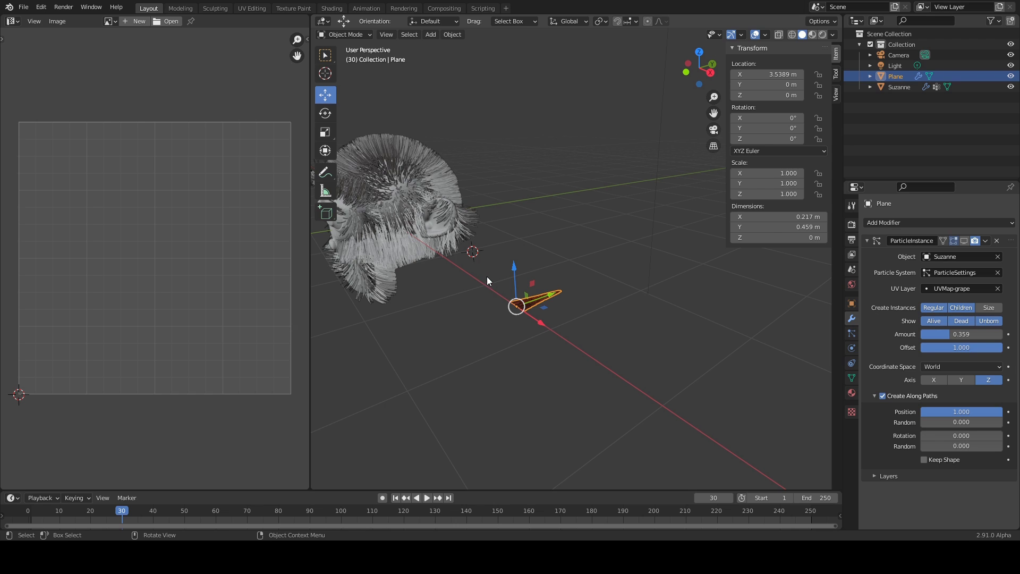
key(ctrl+Tab)
key(ctrl+Tab)
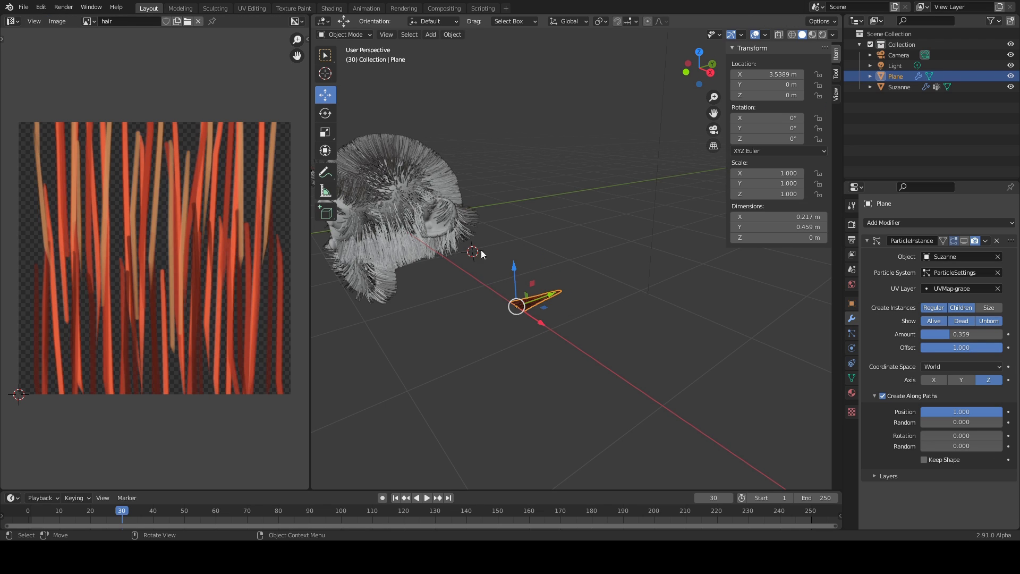
- Put Suzanne into Edit Mode and make UVMap-orange its active UV map
click(419, 167)
key(Tab)
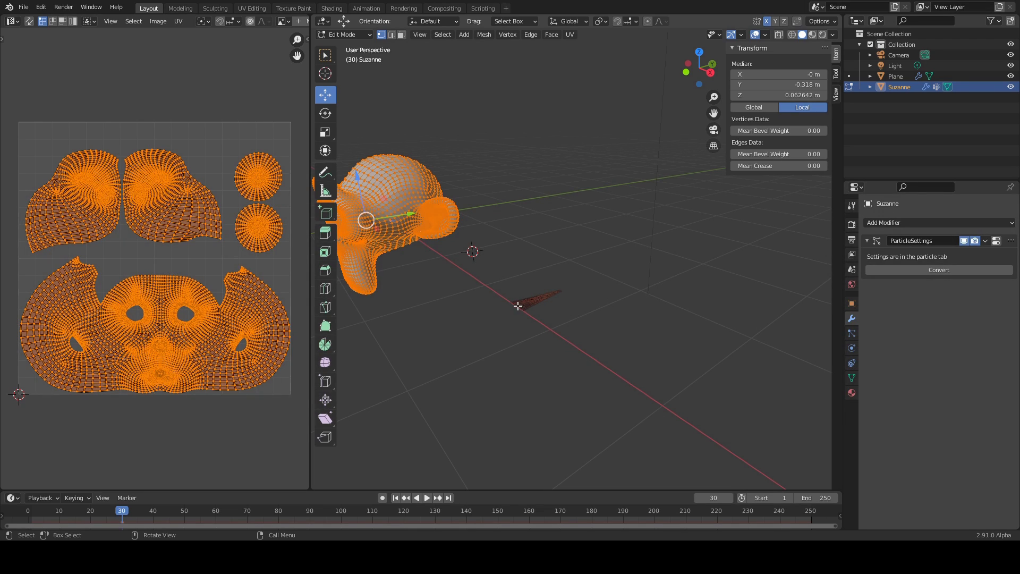
click(852, 377)
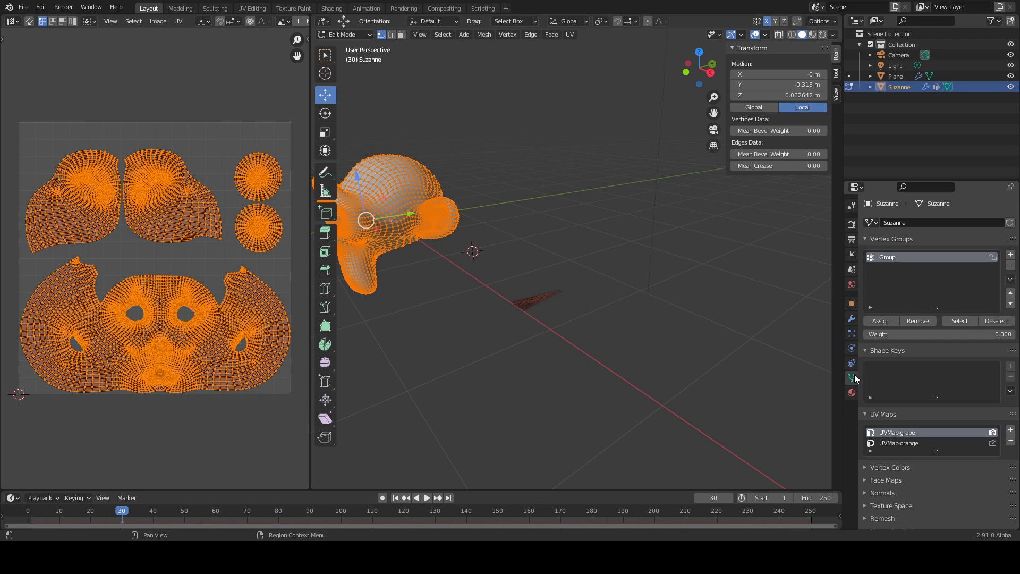
click(917, 442)
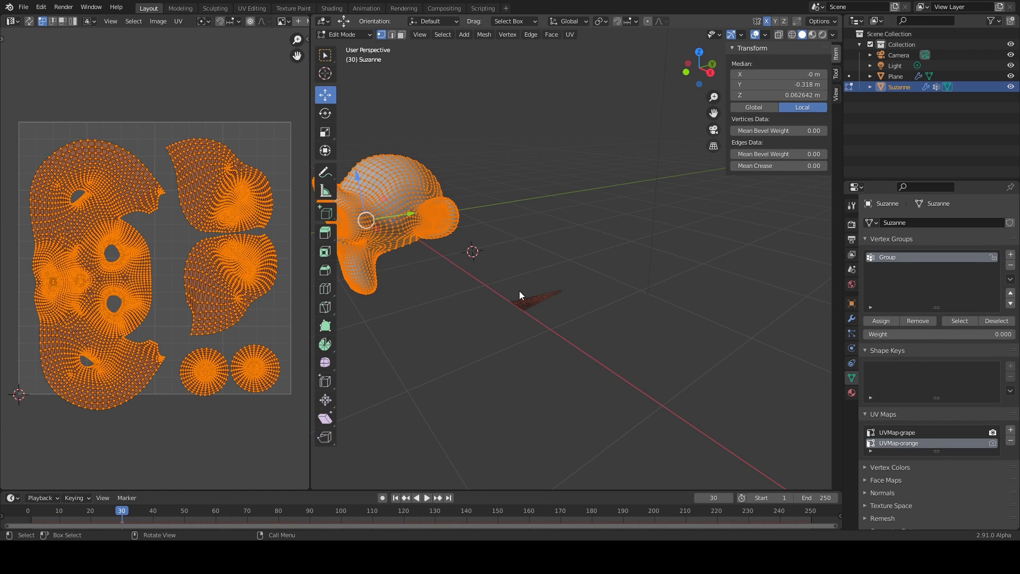
- Return to Object Mode, select Plane, and re-enable the ParticleInstance viewport display
key(Tab)
click(531, 301)
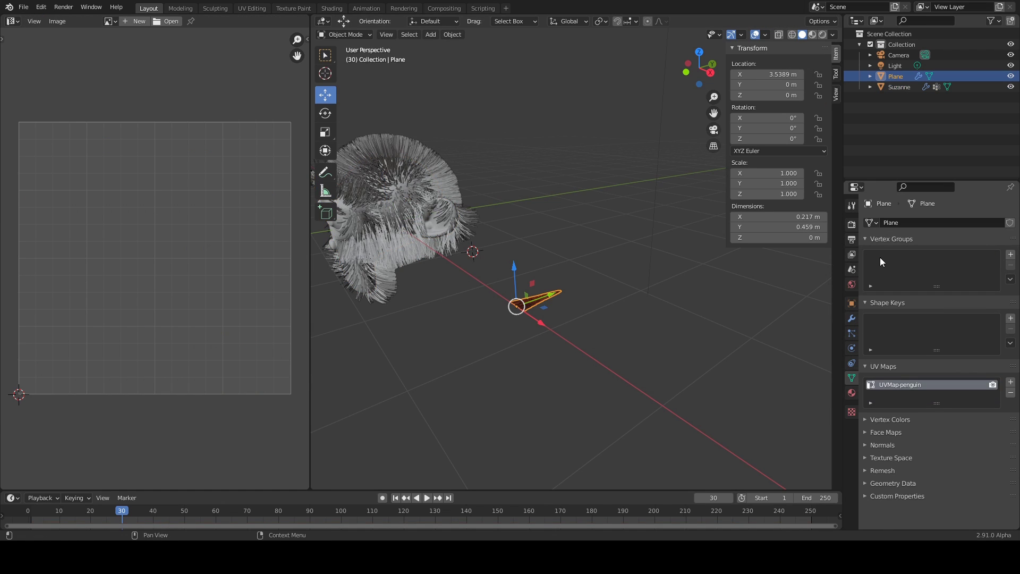
click(851, 318)
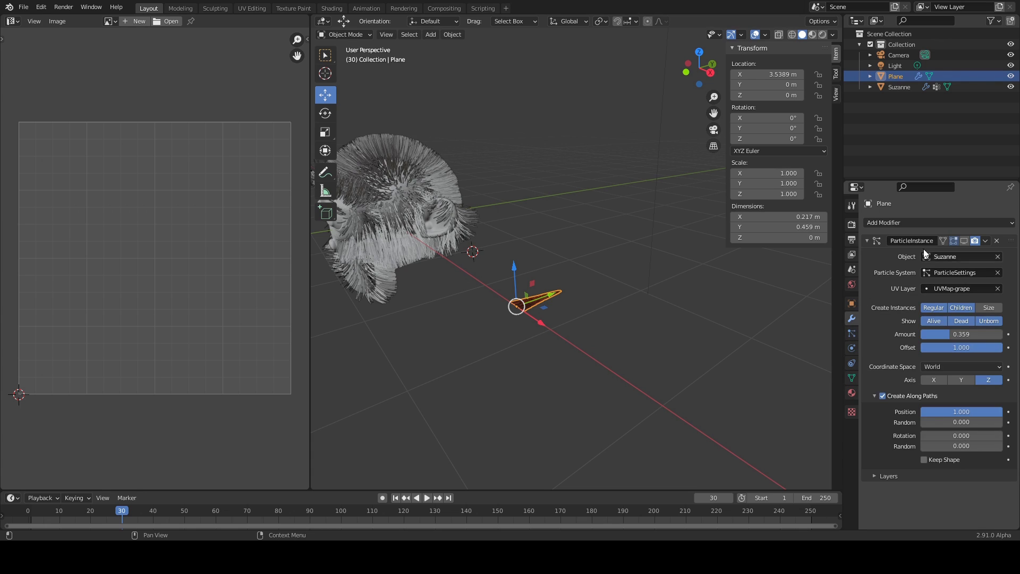
click(964, 241)
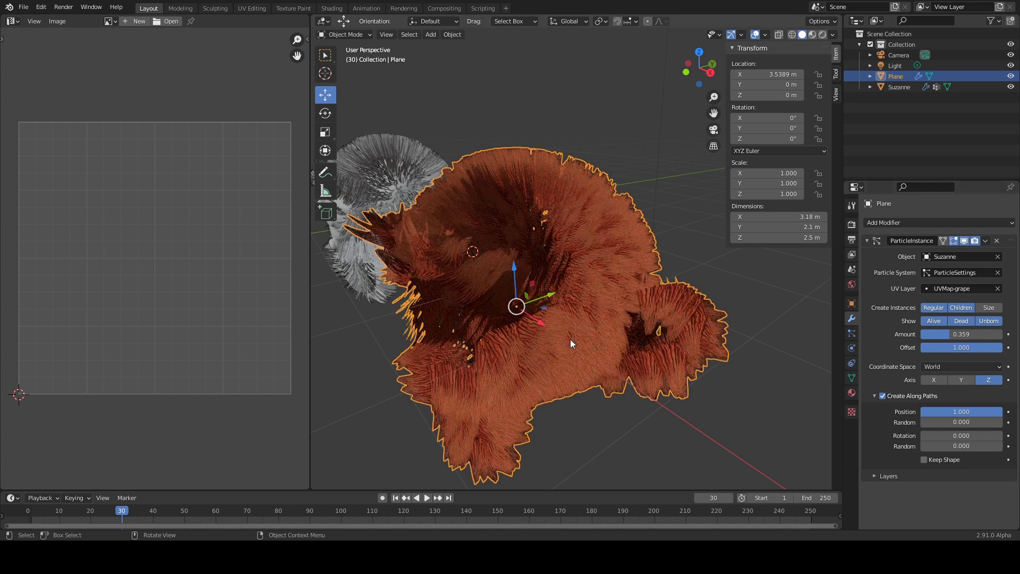
middle_drag(623, 313, 545, 266)
scroll(545, 266, up, 2)
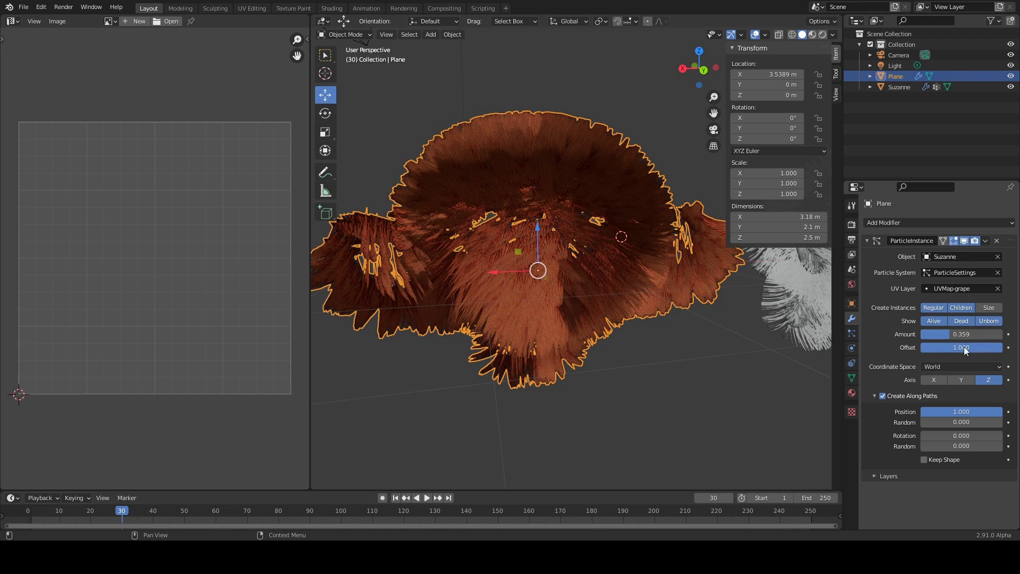
- Try UVMap-orange as the modifier's UV Layer, then switch it back to UVMap-grape
click(961, 287)
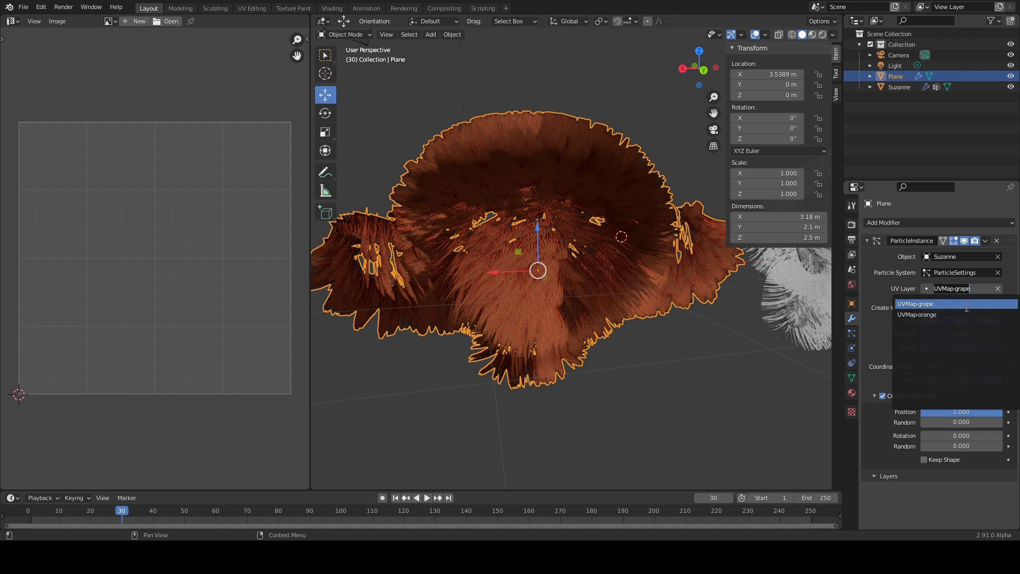
click(968, 314)
middle_drag(707, 333, 755, 399)
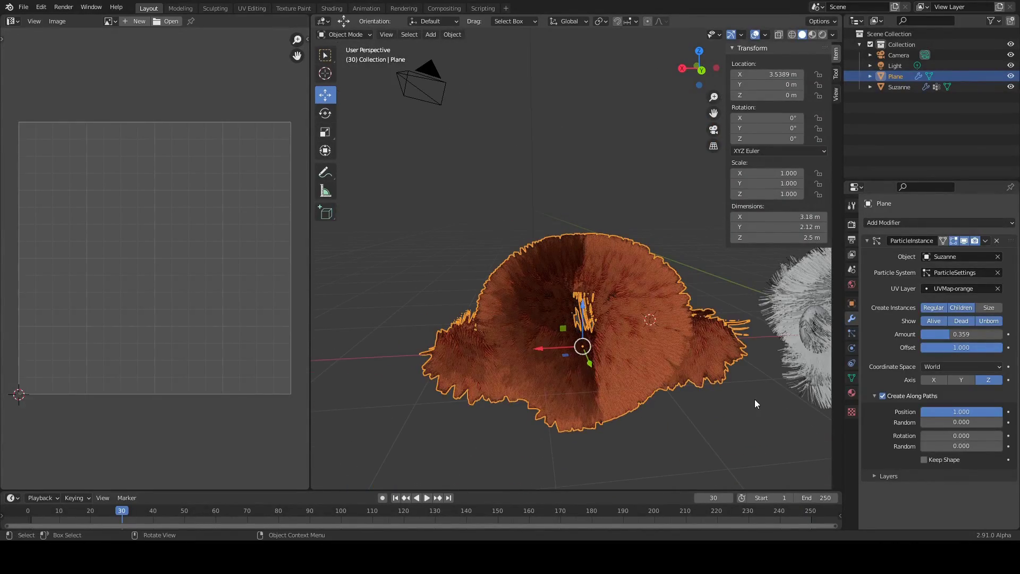
click(979, 294)
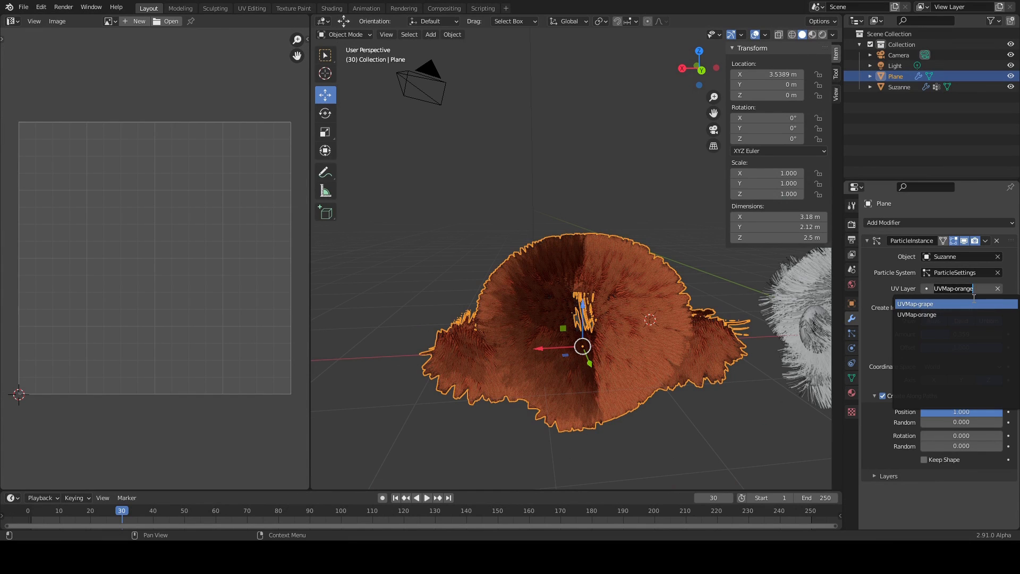
click(974, 303)
- Set the Plane's Location X to 0 m so its orange card fur overlaps Suzanne
middle_drag(767, 347, 718, 332)
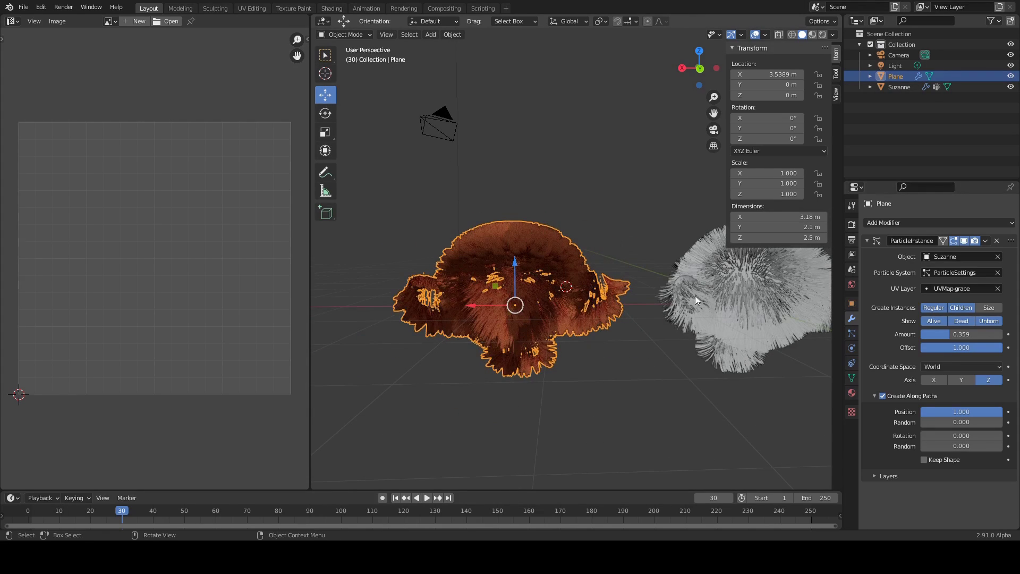
middle_drag(484, 316, 683, 335)
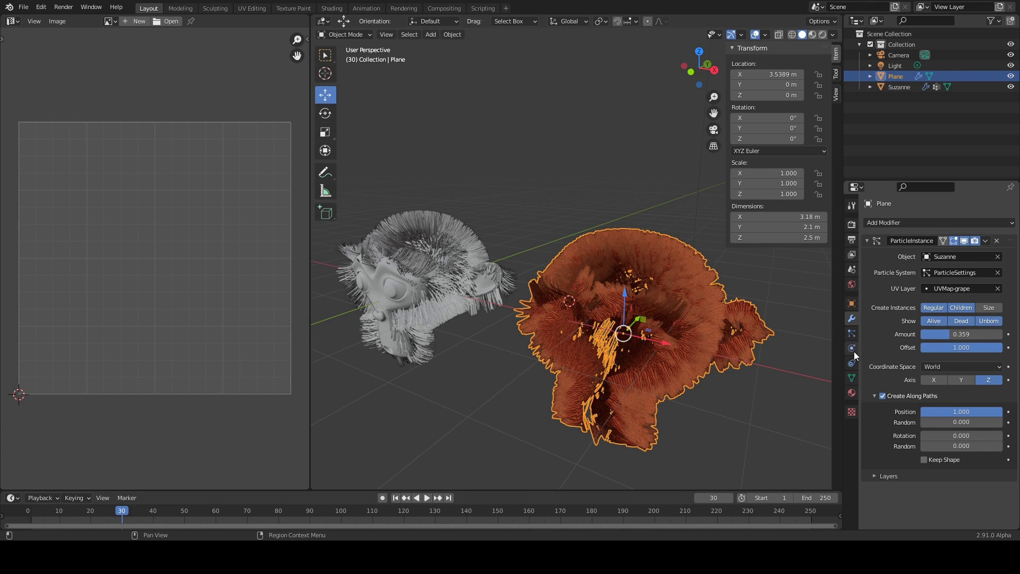
click(851, 303)
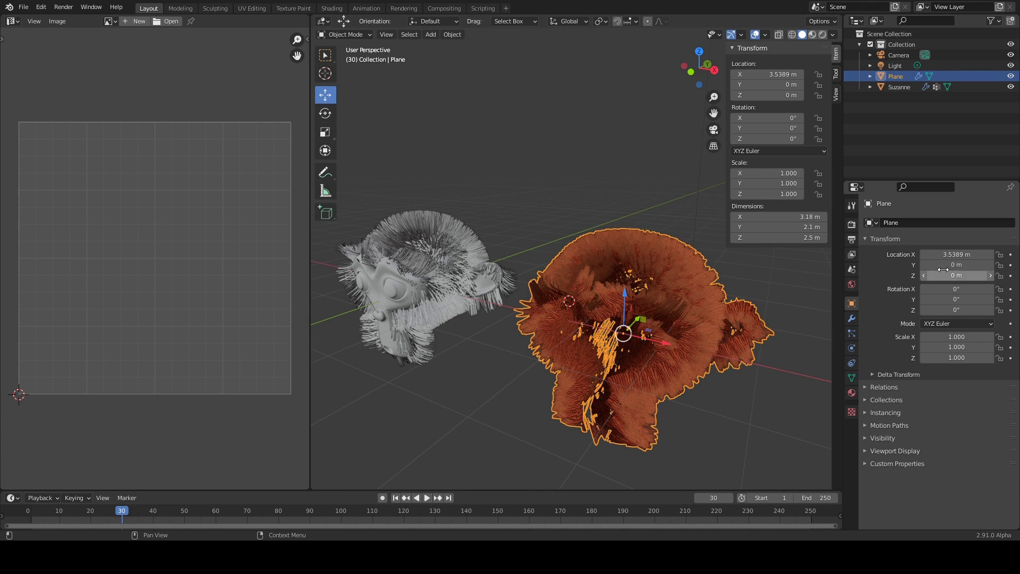
click(971, 259)
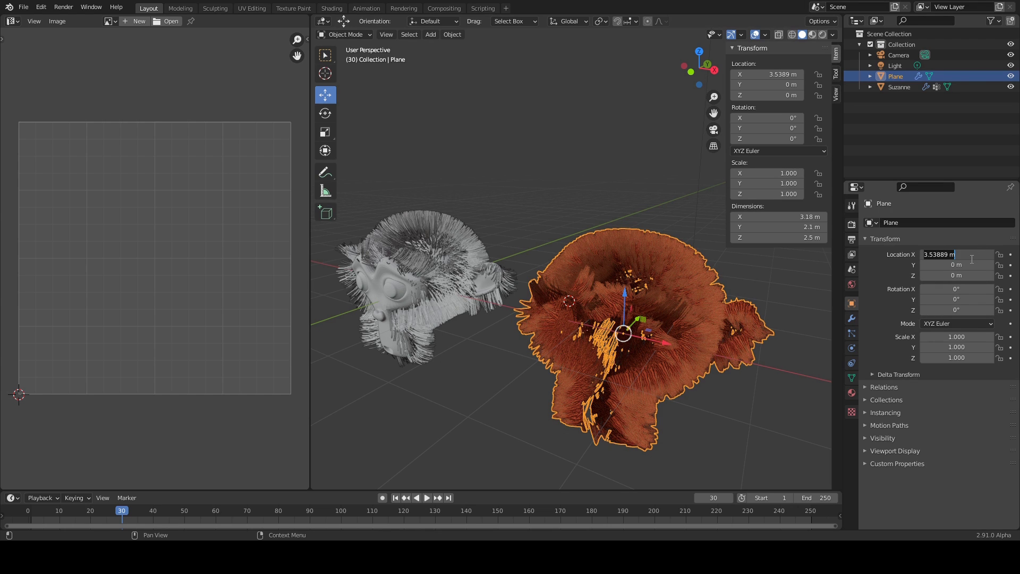
text(0)
key(Return)
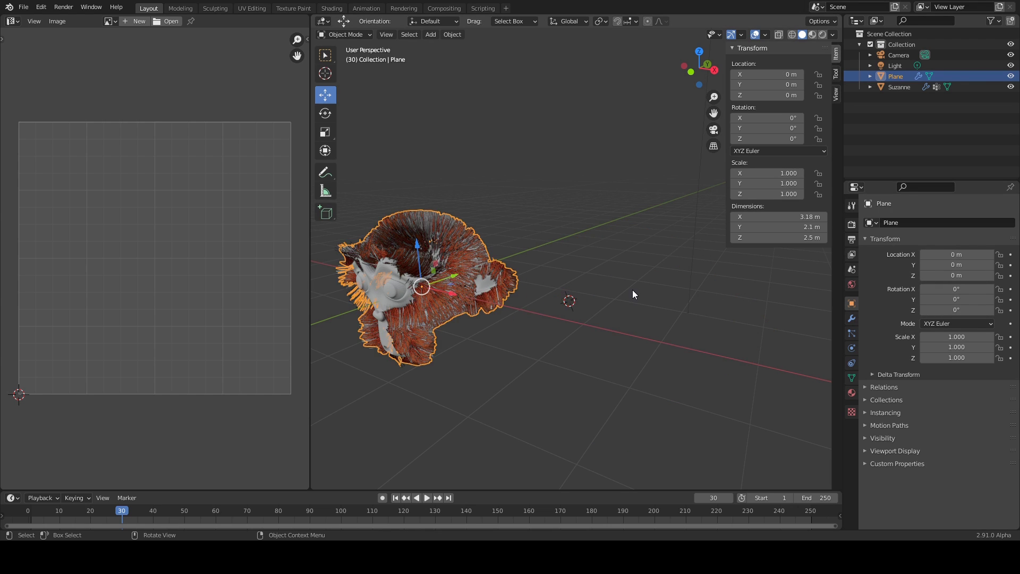
scroll(632, 289, up, 3)
- Select Suzanne and set its particle Render As to None
click(424, 294)
key(KP_Decimal)
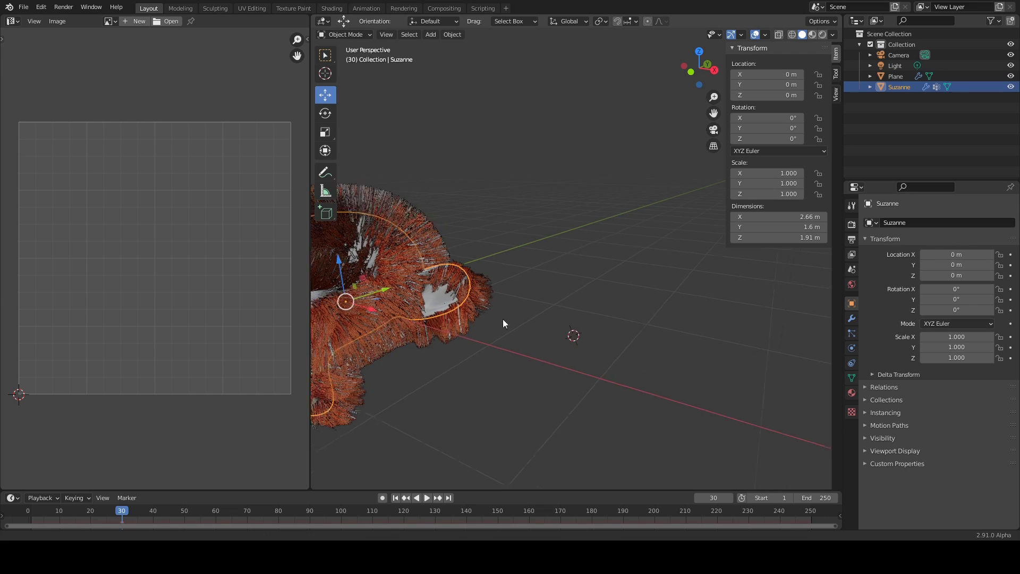
click(851, 332)
scroll(951, 393, down, 8)
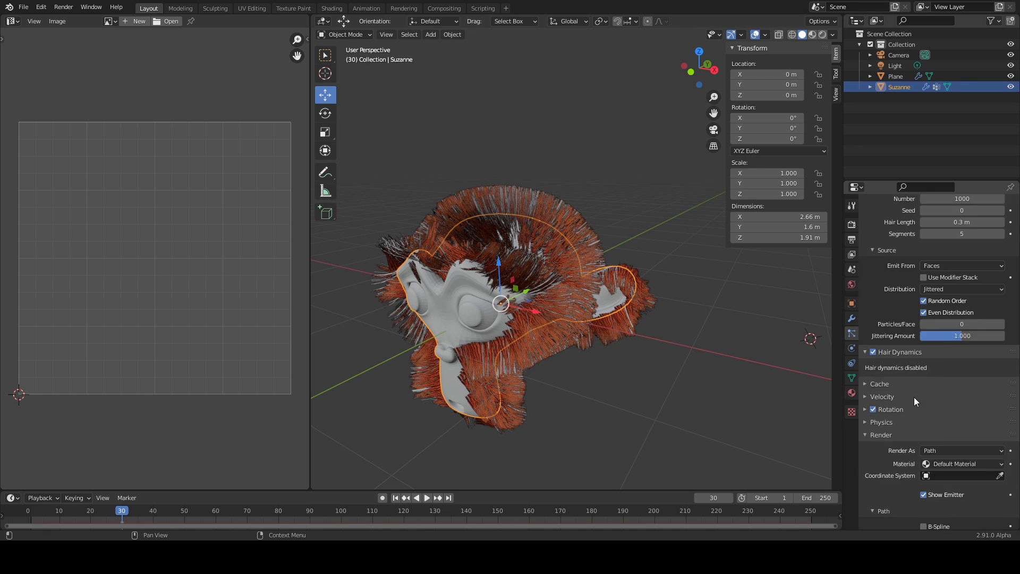
click(947, 383)
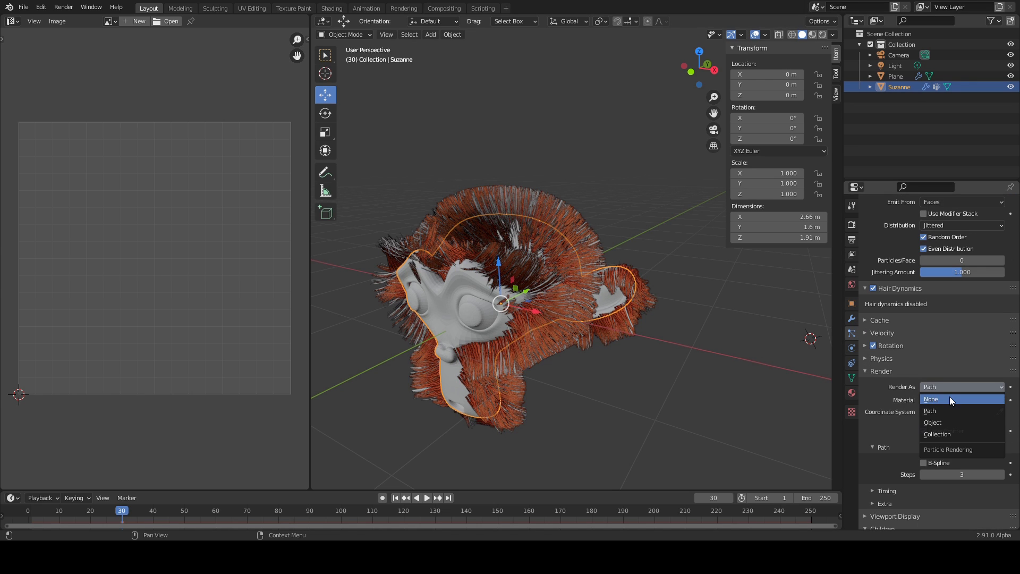
click(948, 395)
- Orbit to a front view of Suzanne and deselect all objects
middle_drag(639, 345, 565, 237)
key(a)
key(alt+a)
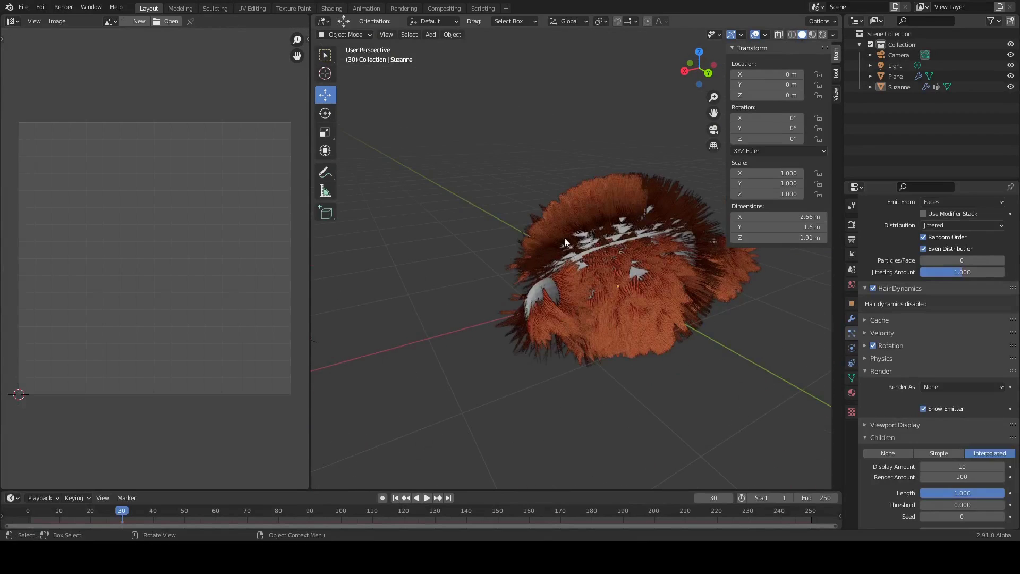
- Select the Plane and raise the ParticleInstance Amount from 0.359 to 0.981
click(556, 206)
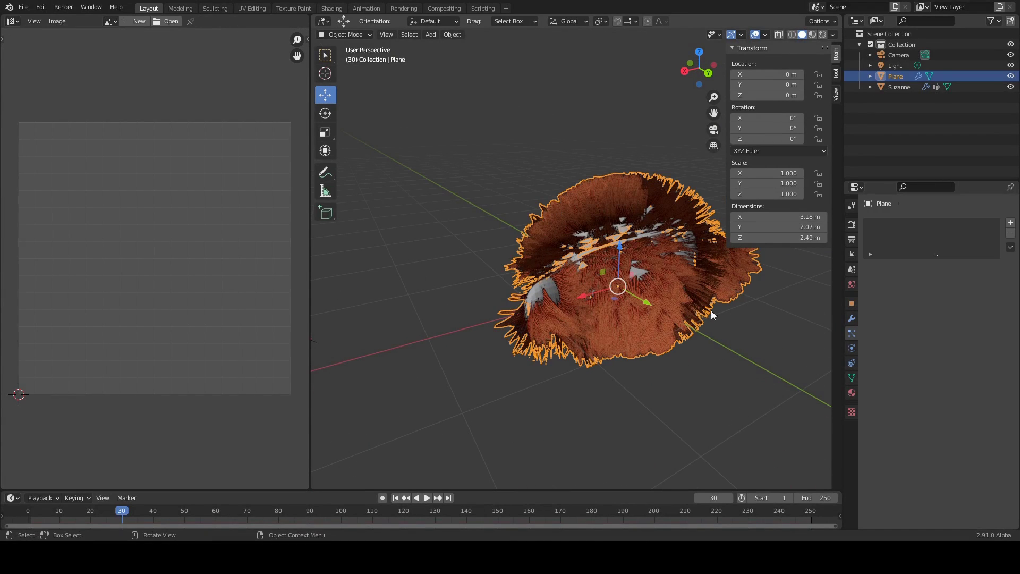
click(850, 319)
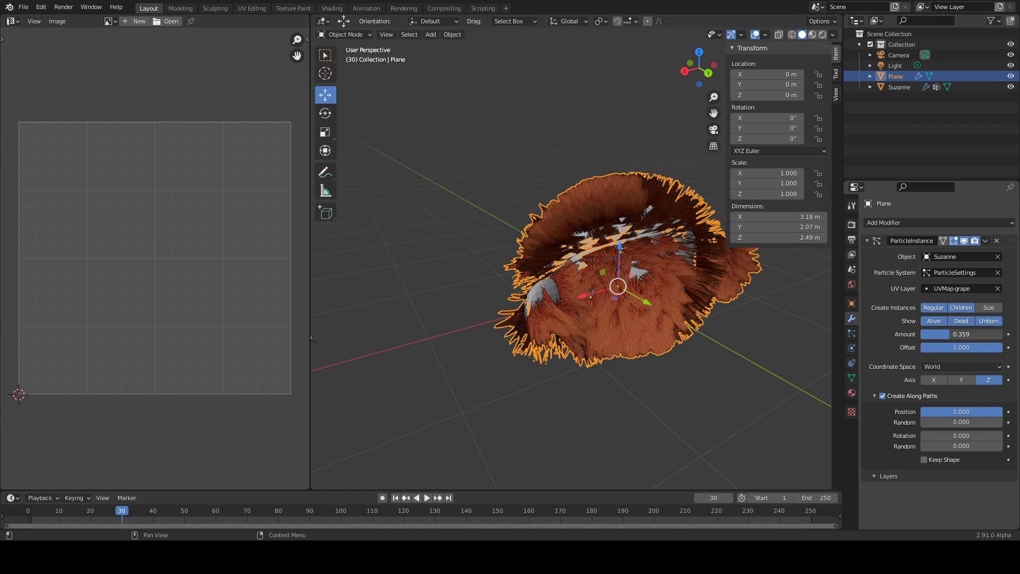
drag(951, 334, 999, 340)
click(712, 367)
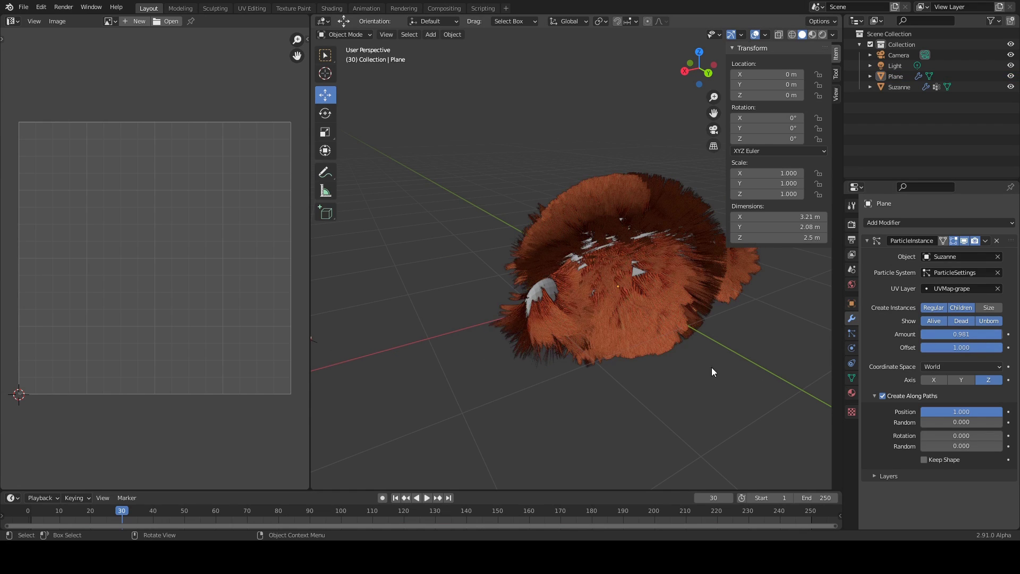
mouse_move(712, 368)
middle_down()
mouse_move(710, 376)
mouse_move(661, 356)
mouse_move(716, 371)
middle_up()
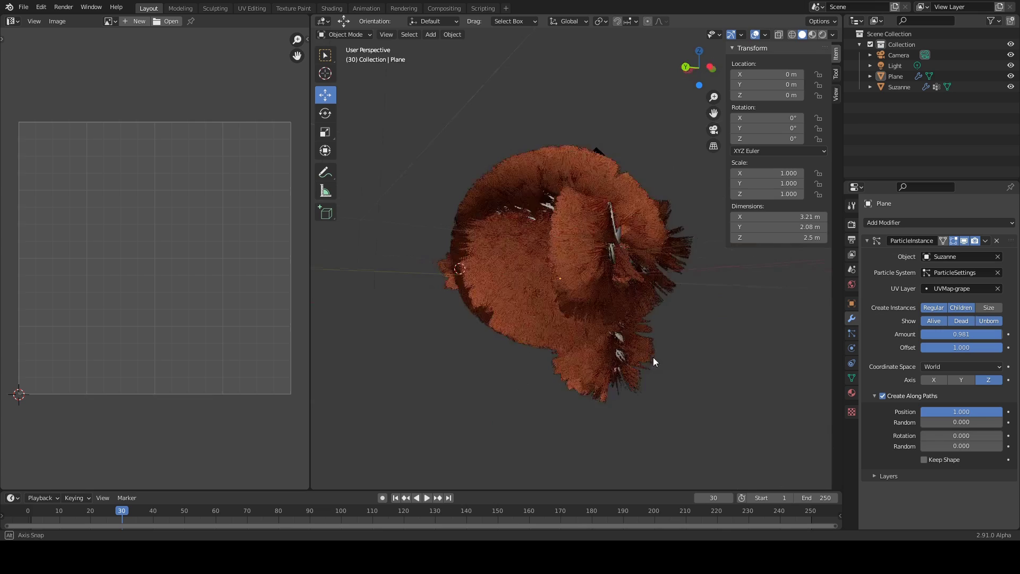
middle_drag(652, 357, 620, 343)
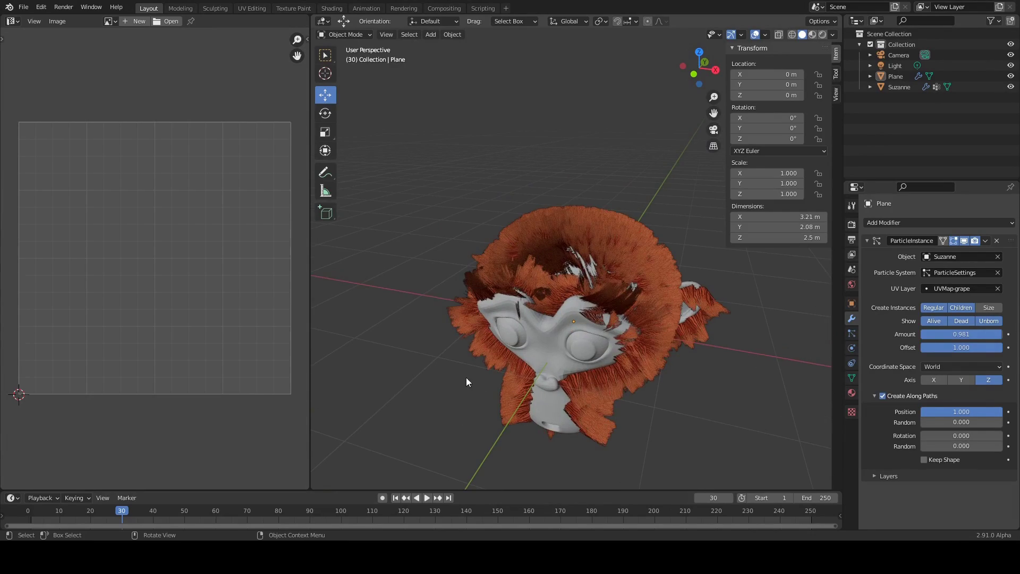
middle_drag(466, 378, 654, 346)
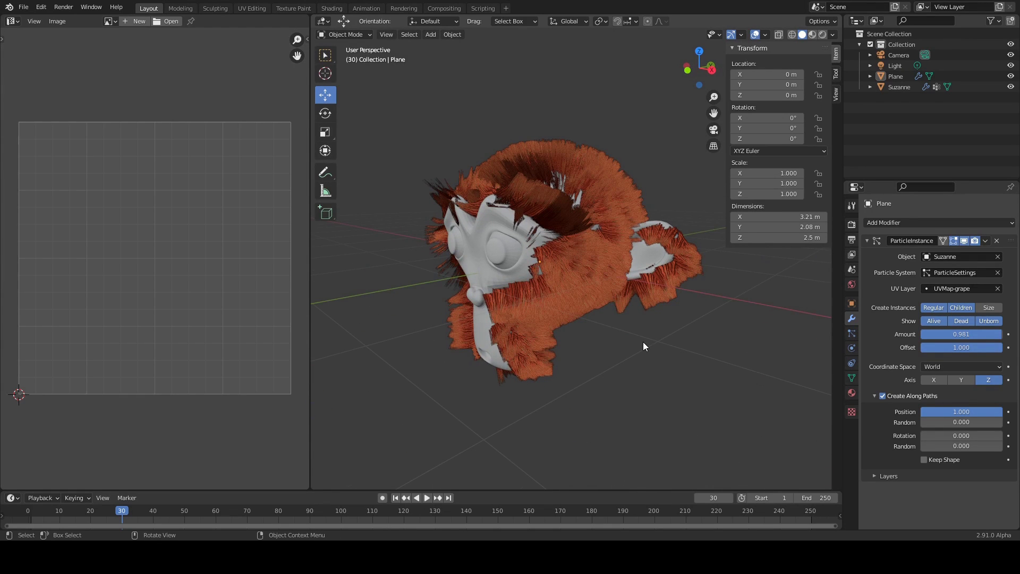